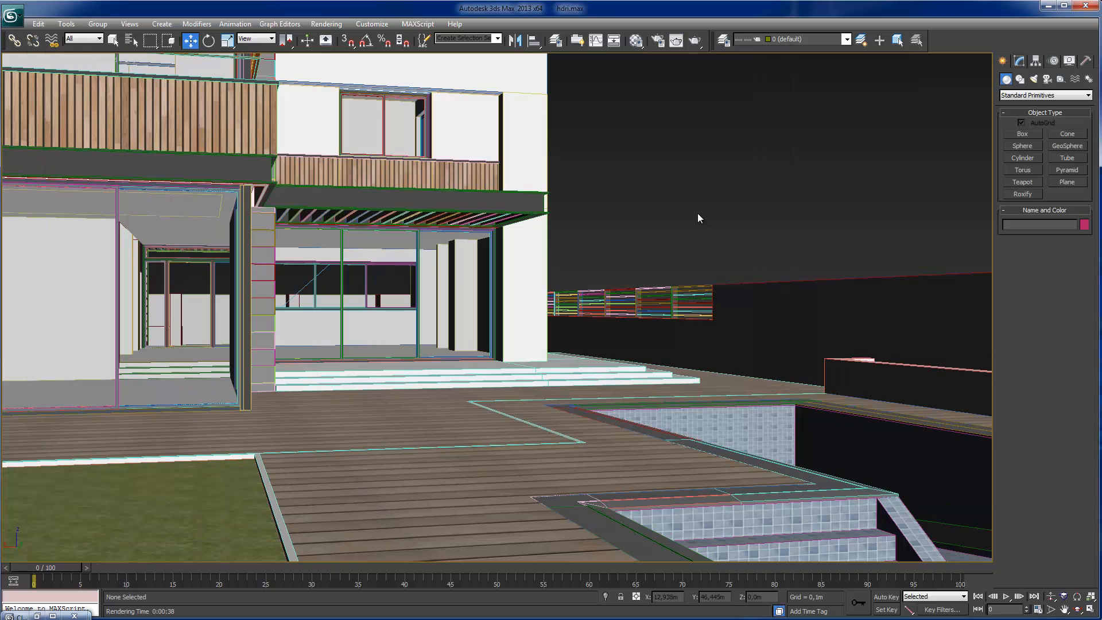
- Create a VRayLight of type Dome in the empty area beside the house in the Top view
key("alt+w")
key("t")
key("z")
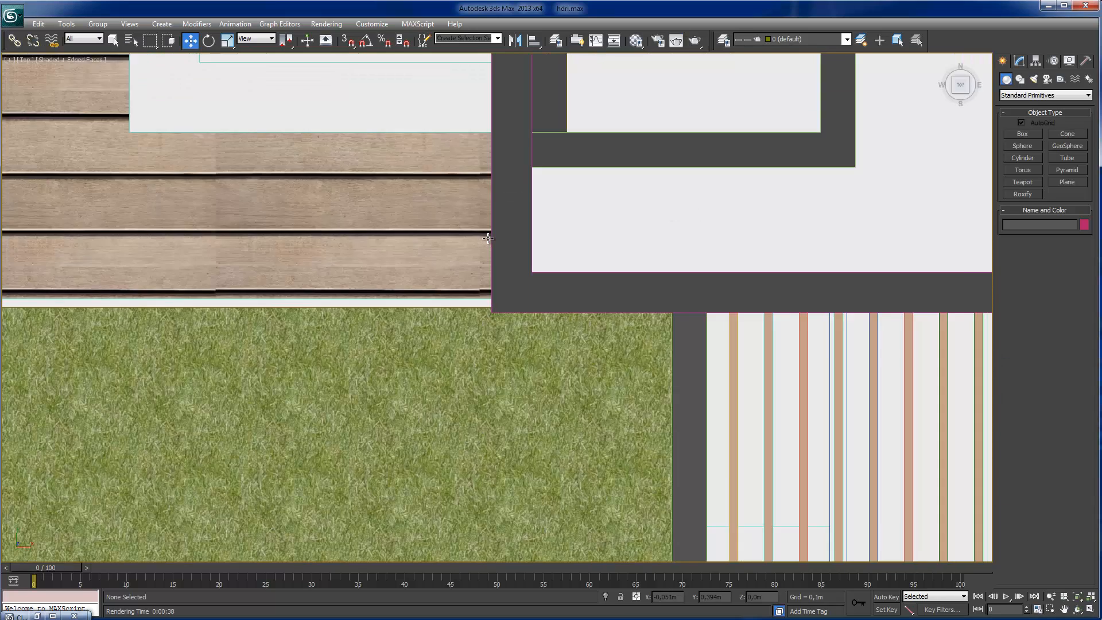
left_click(1035, 79)
left_click(1045, 95)
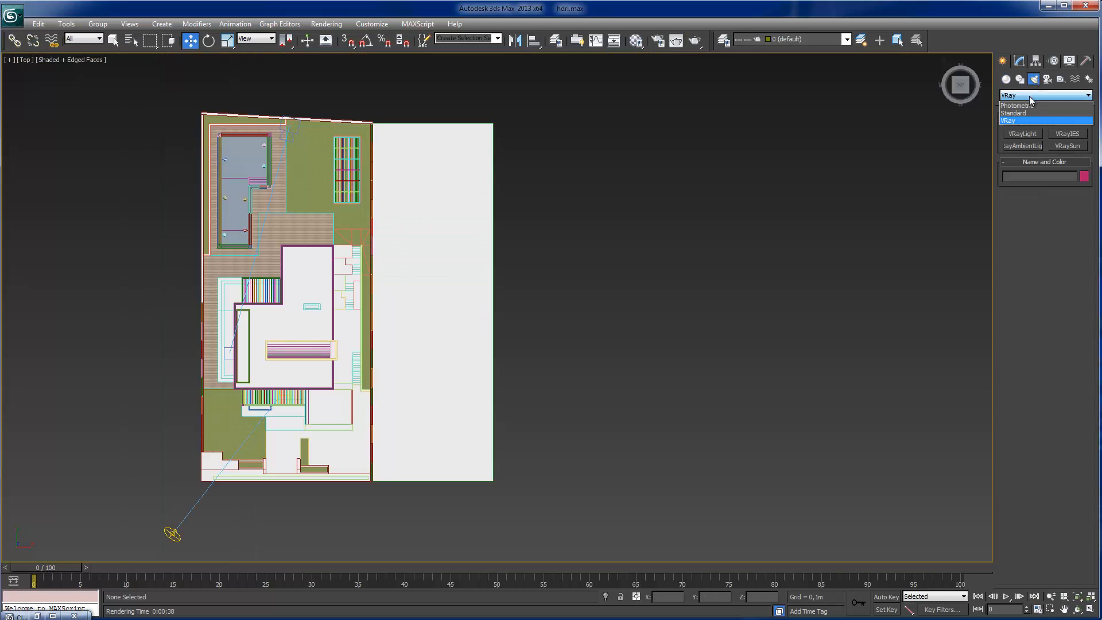
left_click(1028, 119)
left_click(1022, 137)
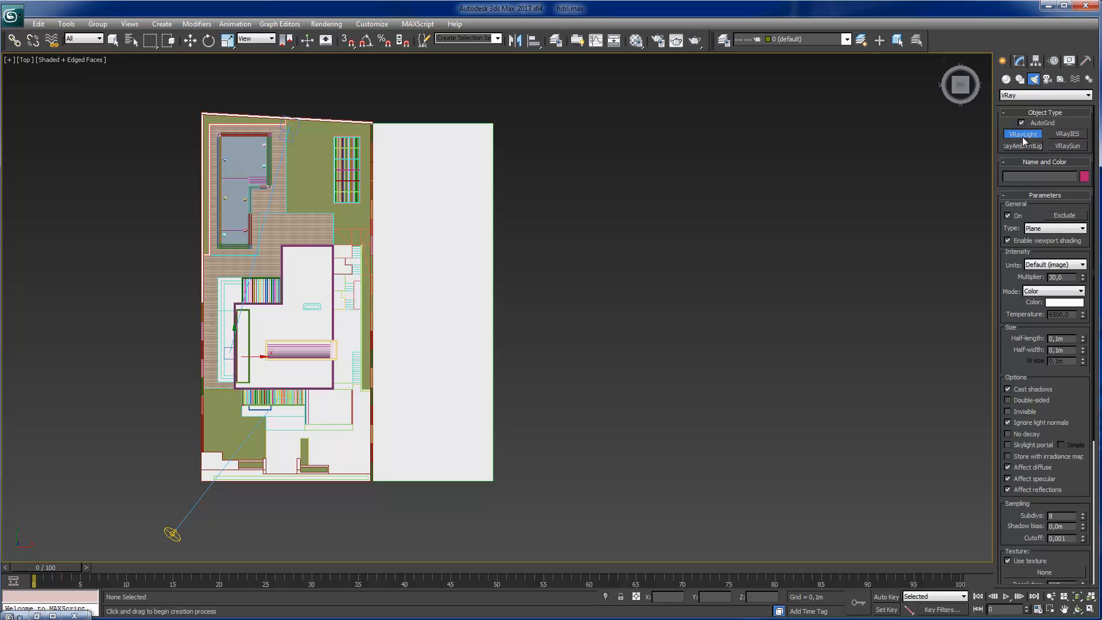
left_click(1051, 231)
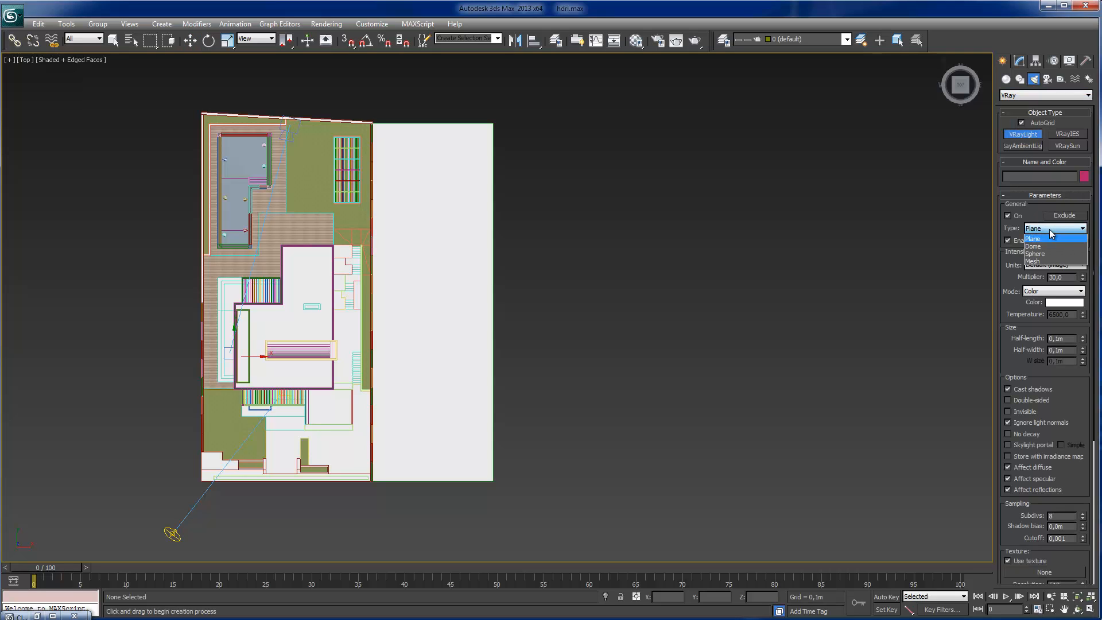
left_click(1045, 246)
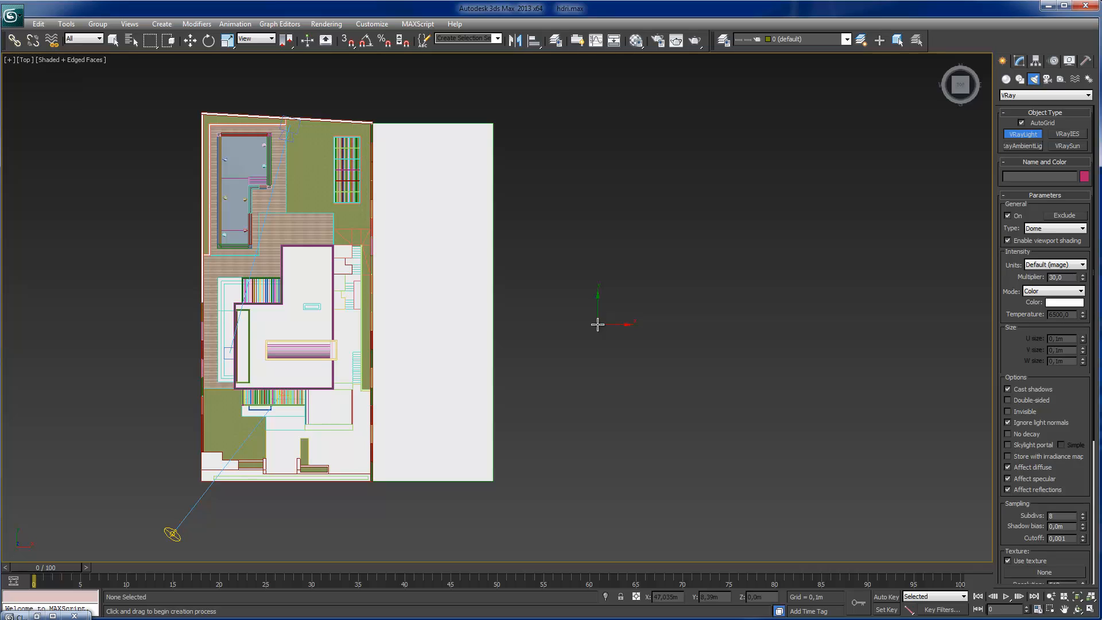
left_click(598, 324)
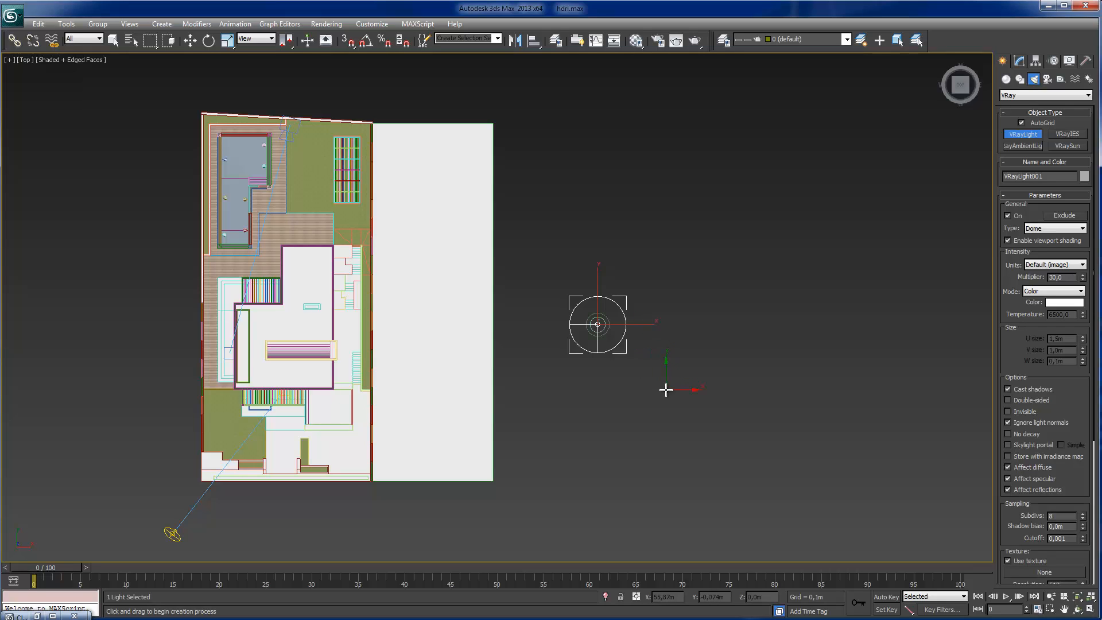
right_click(666, 390)
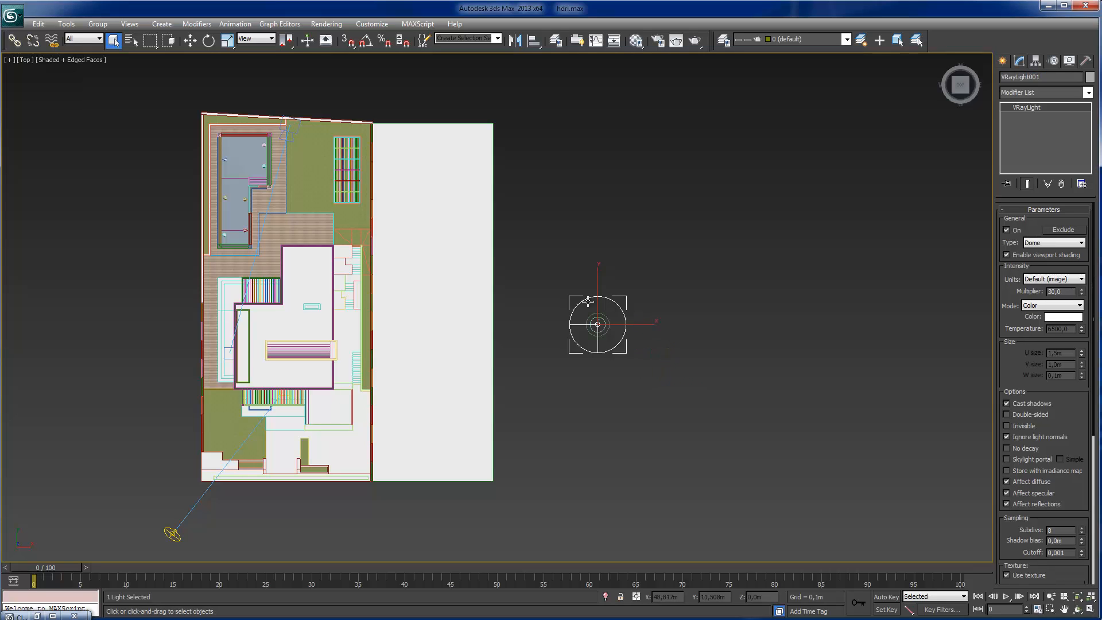
- Assign a VRayHDRI map as the dome light's texture
scroll(1039, 394, "down", 3)
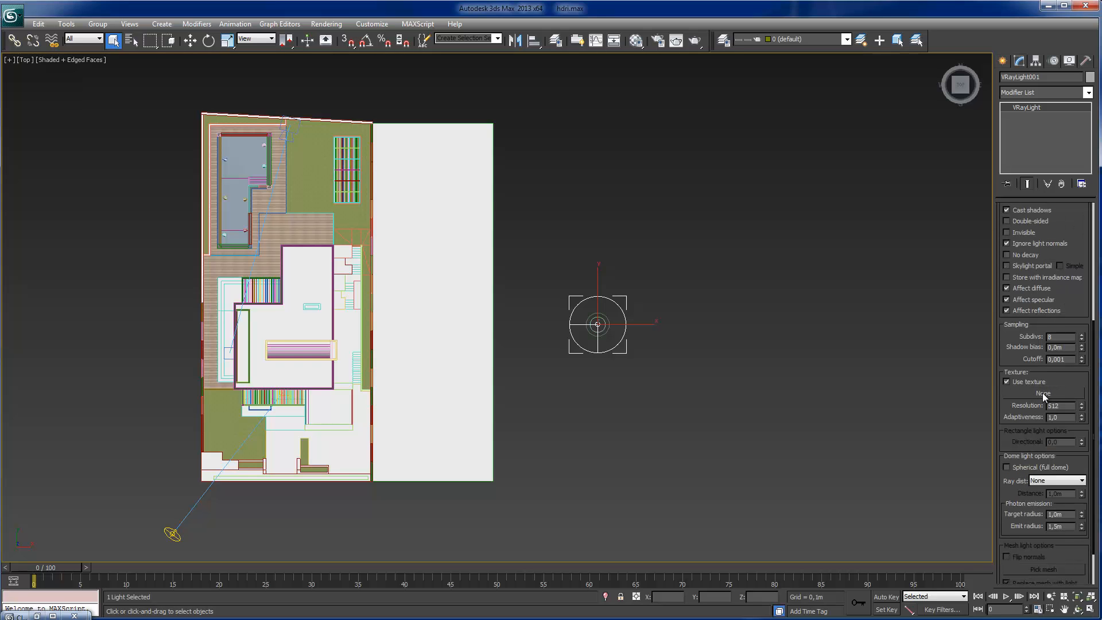
left_click(1043, 393)
scroll(280, 311, "down", 10)
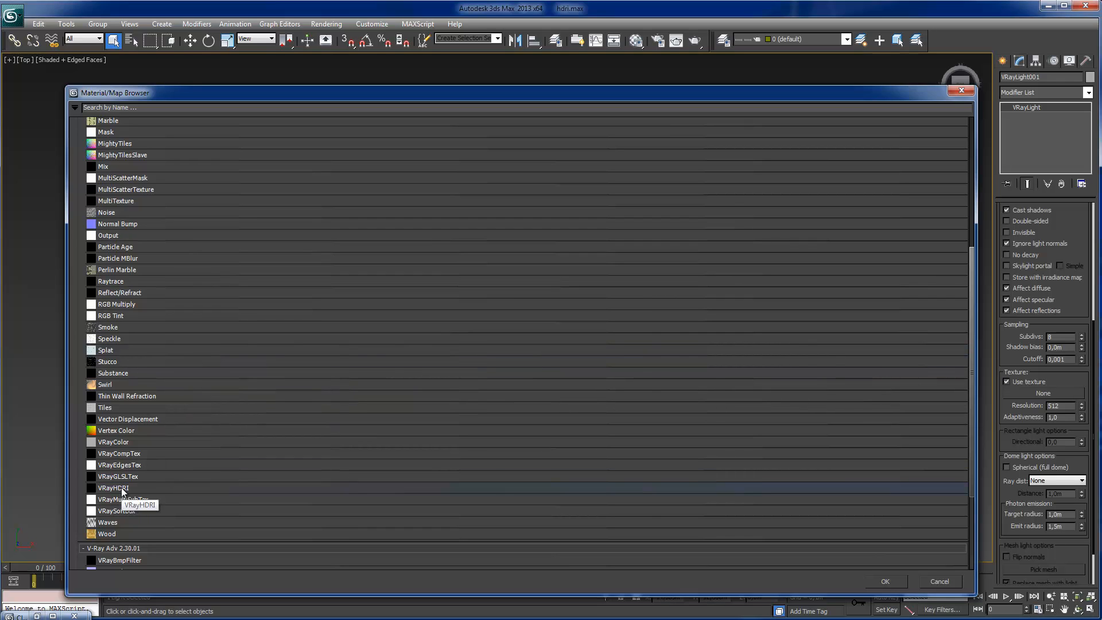
left_click(122, 489)
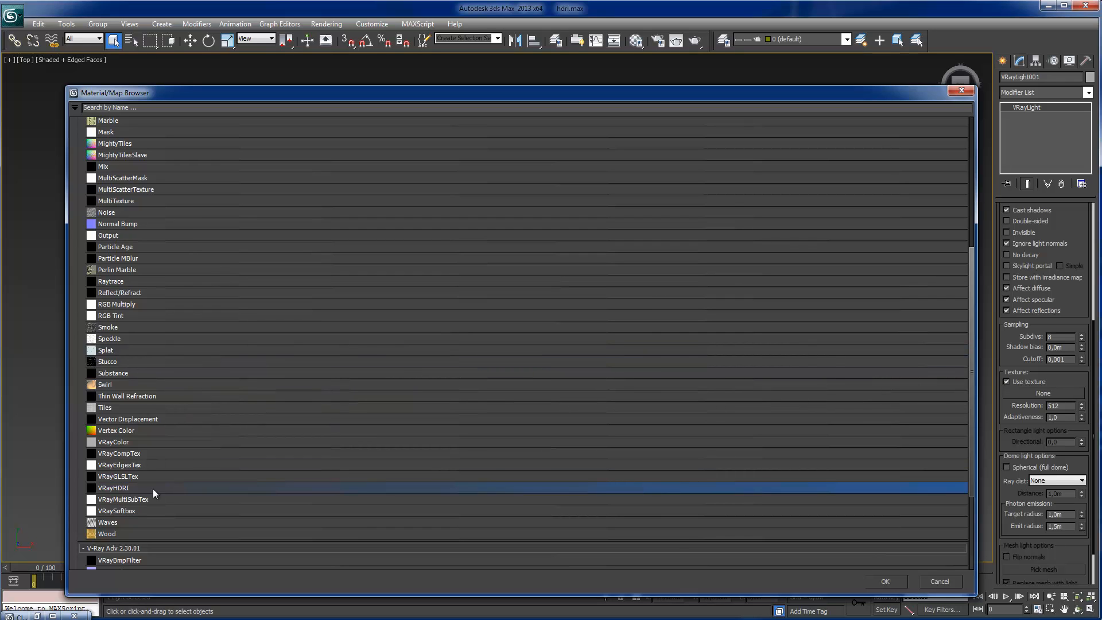
left_click(886, 582)
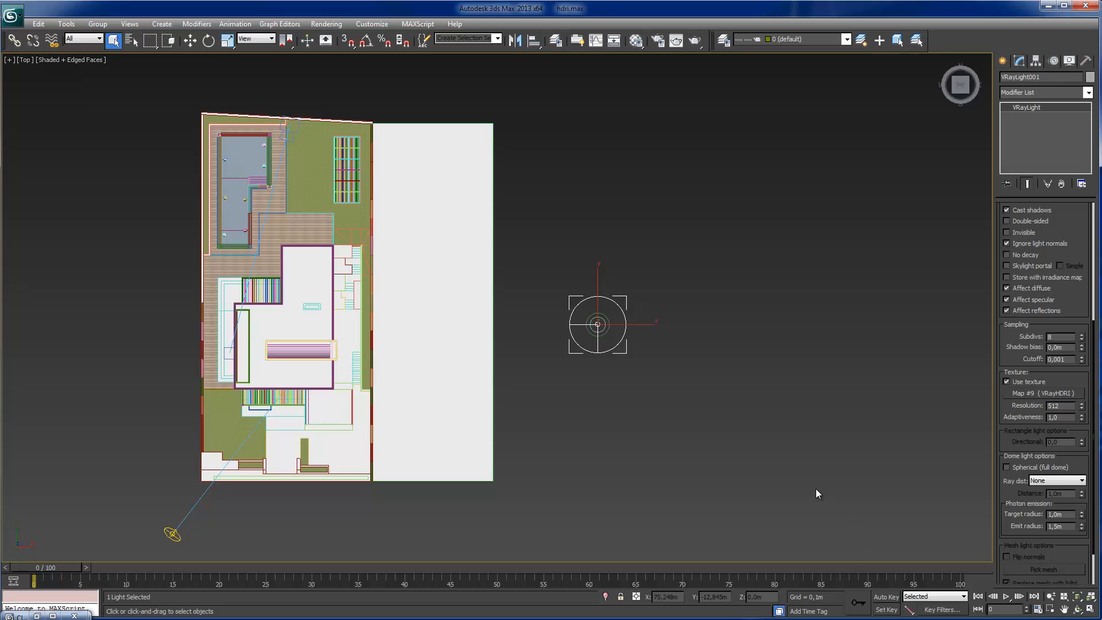
- Place the dome light's VRayHDRI map in the Material Editor's first sample slot as an instance
key("m")
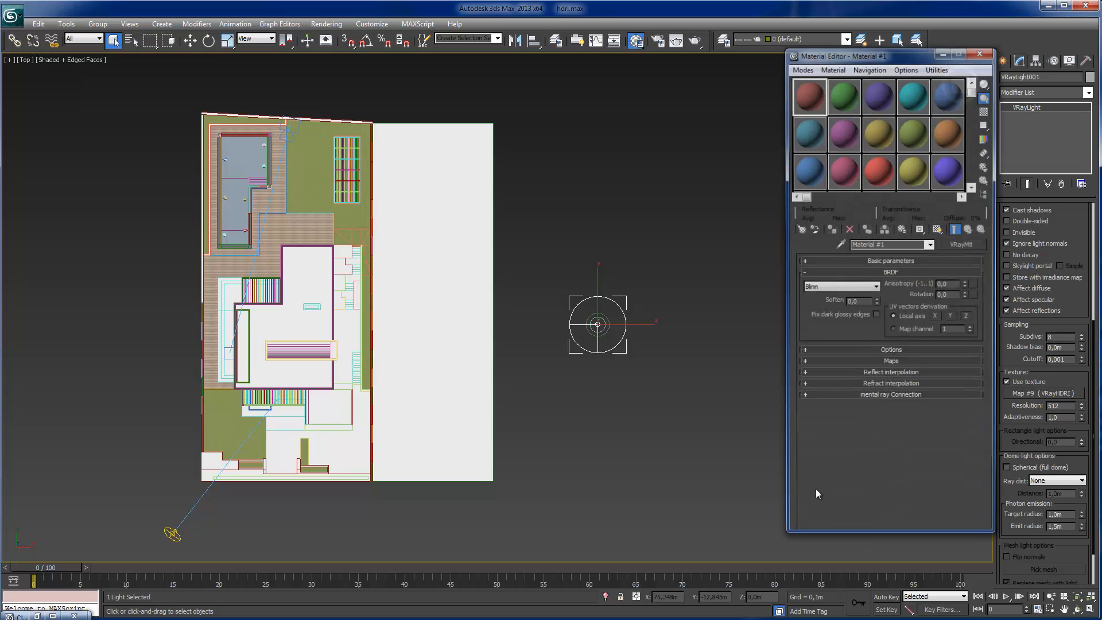
left_click_drag(876, 53, 831, 72)
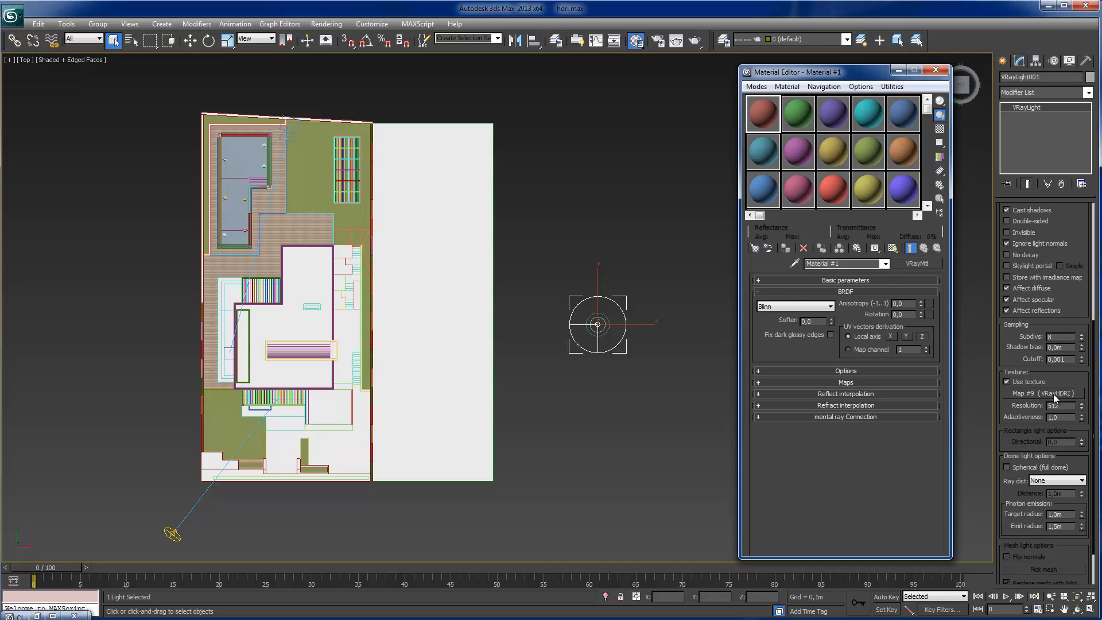
left_click_drag(1055, 393, 760, 114)
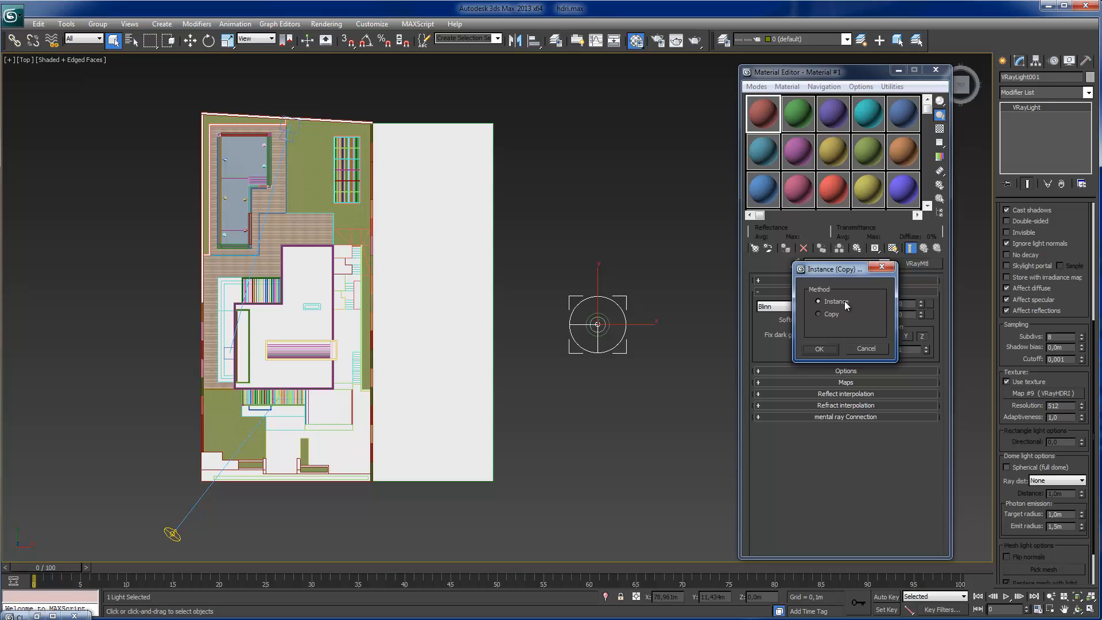
left_click(820, 348)
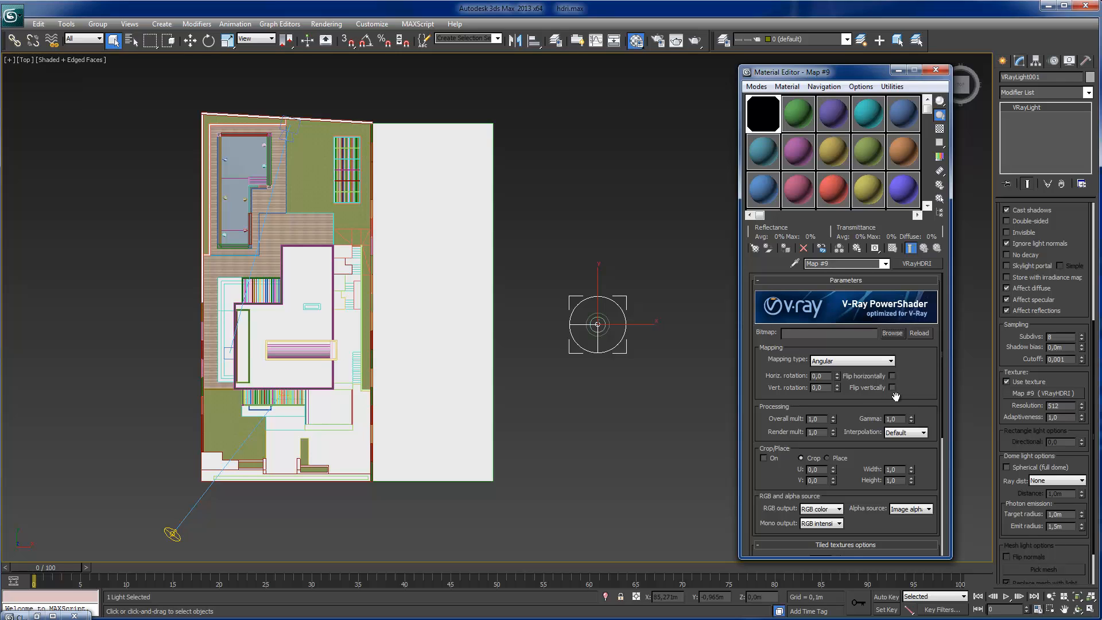
- Load VizPeople_non_commercial_hdr_v1_03.hdr into the VRayHDRI map and set its mapping type to Spherical
left_click(893, 333)
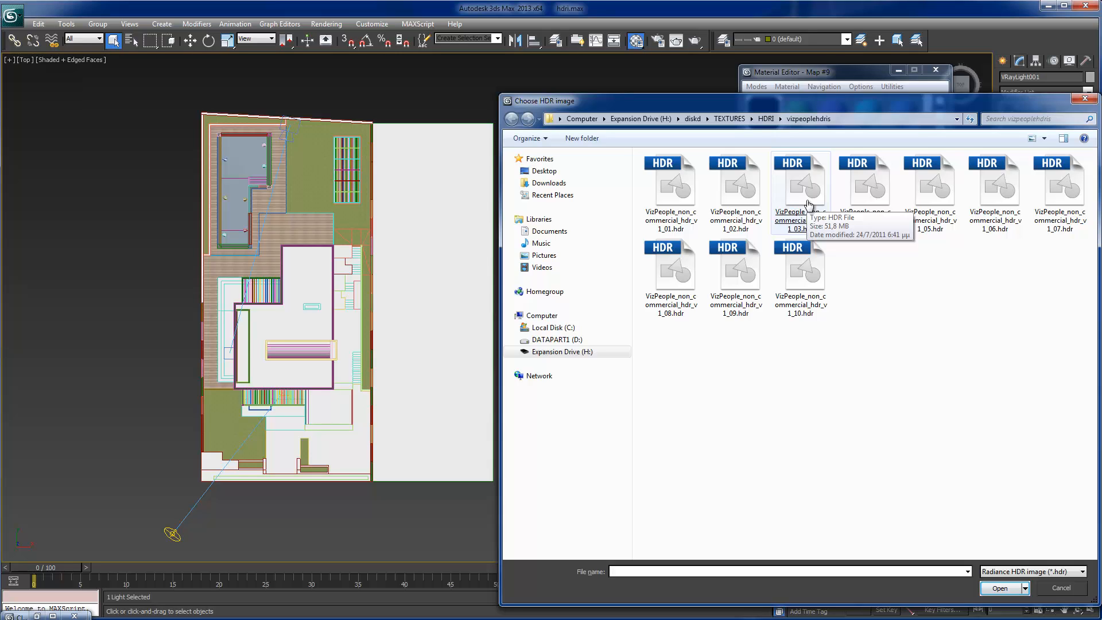
double_click(804, 183)
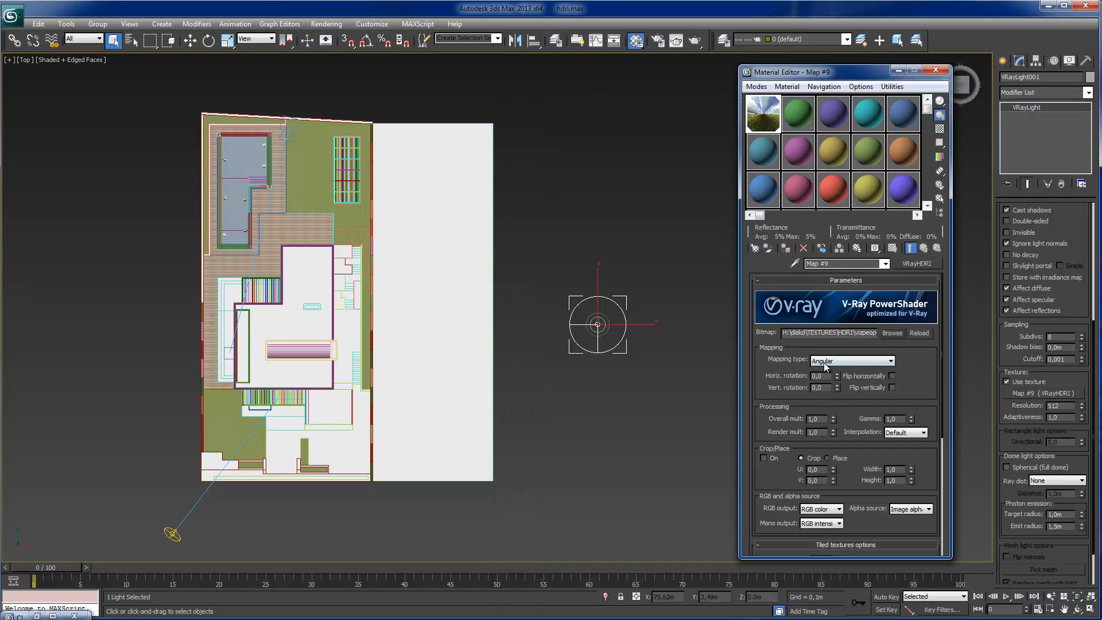
left_click(824, 363)
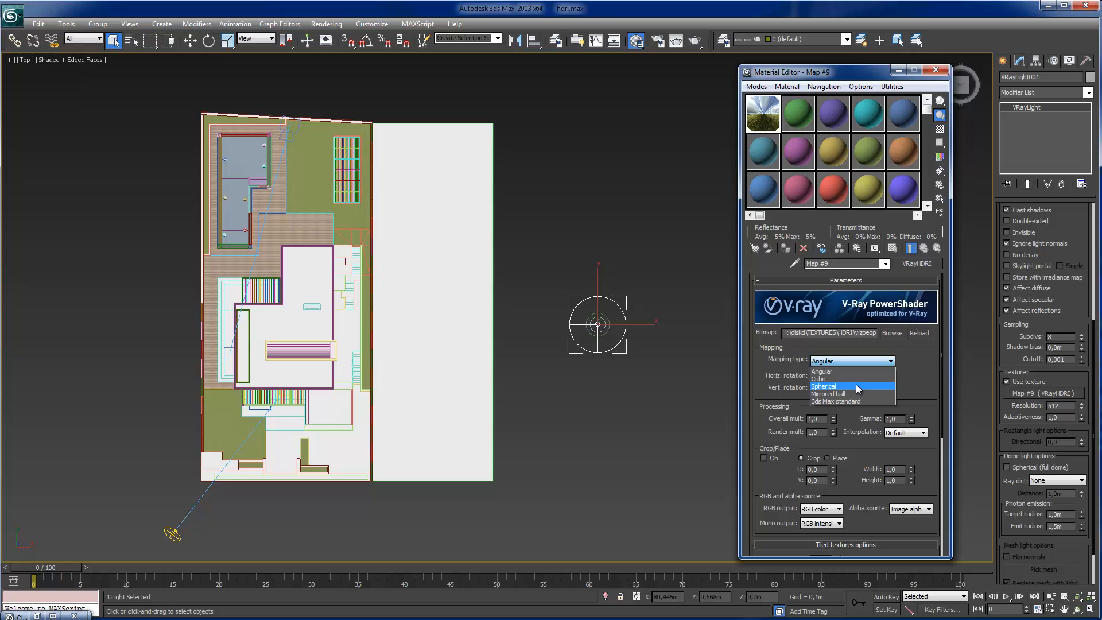
left_click(856, 386)
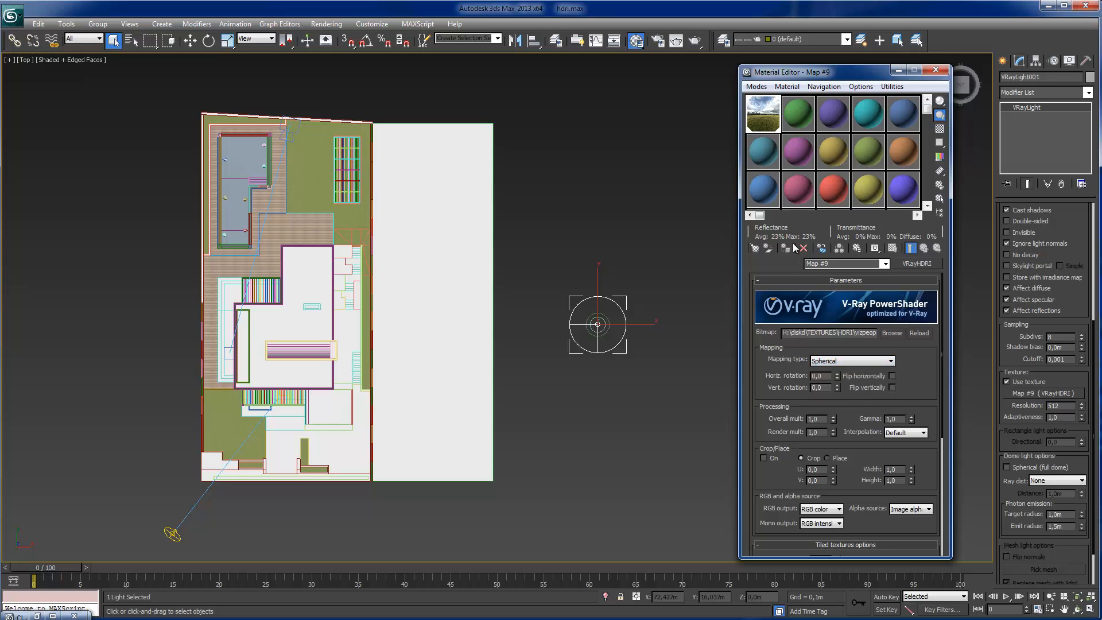
- Show the HDRI map in an enlarged preview and set its horizontal rotation to 252
double_click(763, 122)
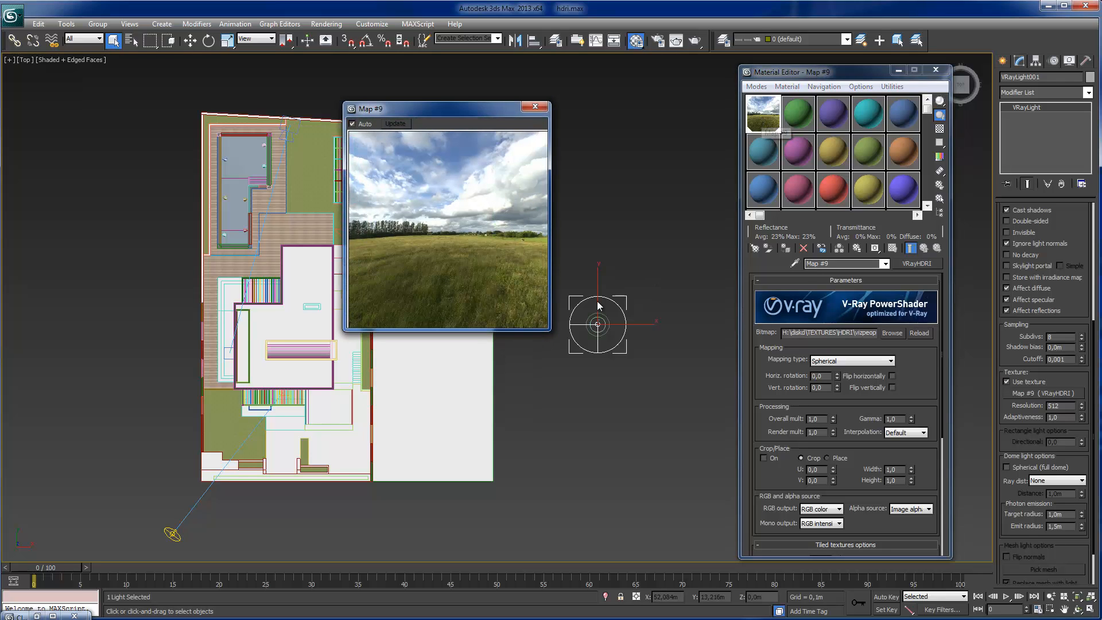
left_click_drag(550, 336, 647, 393)
left_click(837, 375)
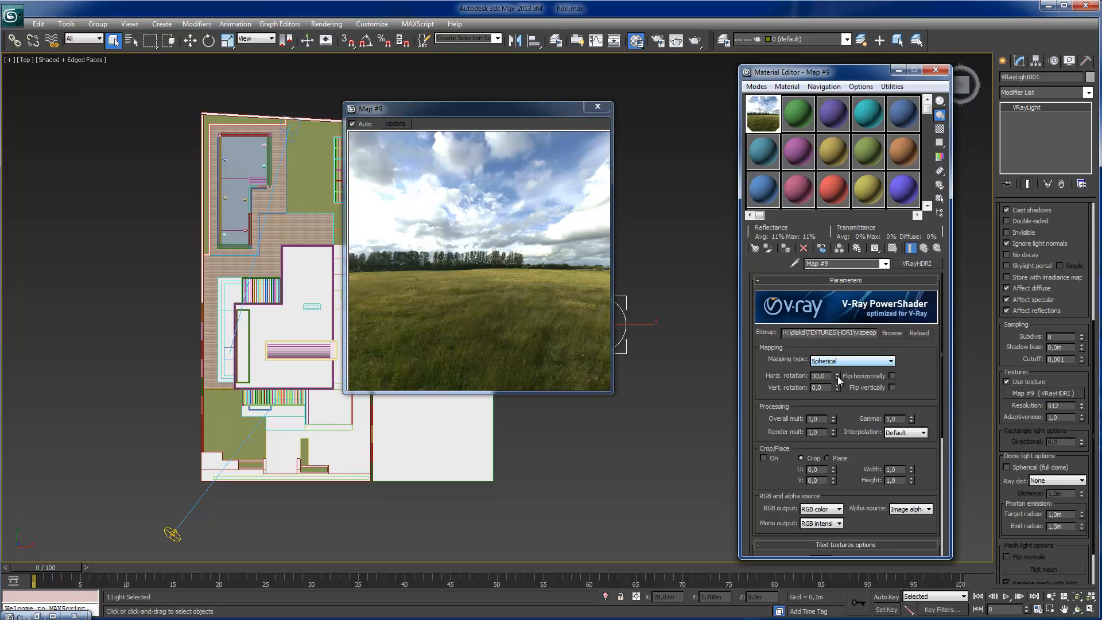
left_click(541, 355)
left_click_drag(837, 377, 671, 355)
left_click(546, 331)
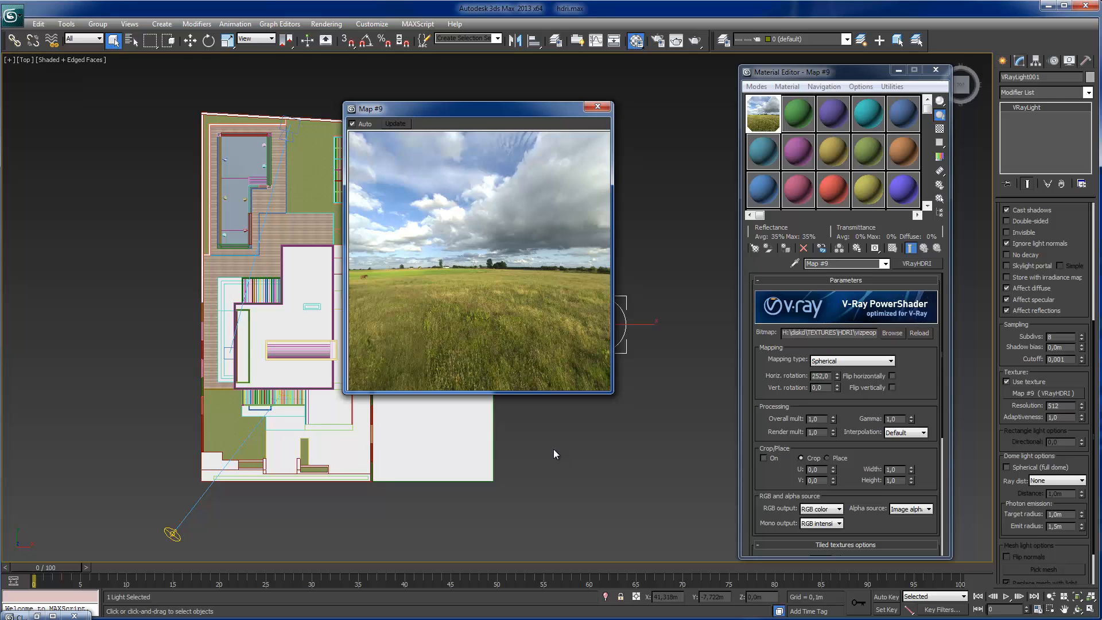
- Switch to the web browser and examine the 3D and dynamic range previews of Sky 37 among the Cirrus skies on CGSkies
left_click(172, 619)
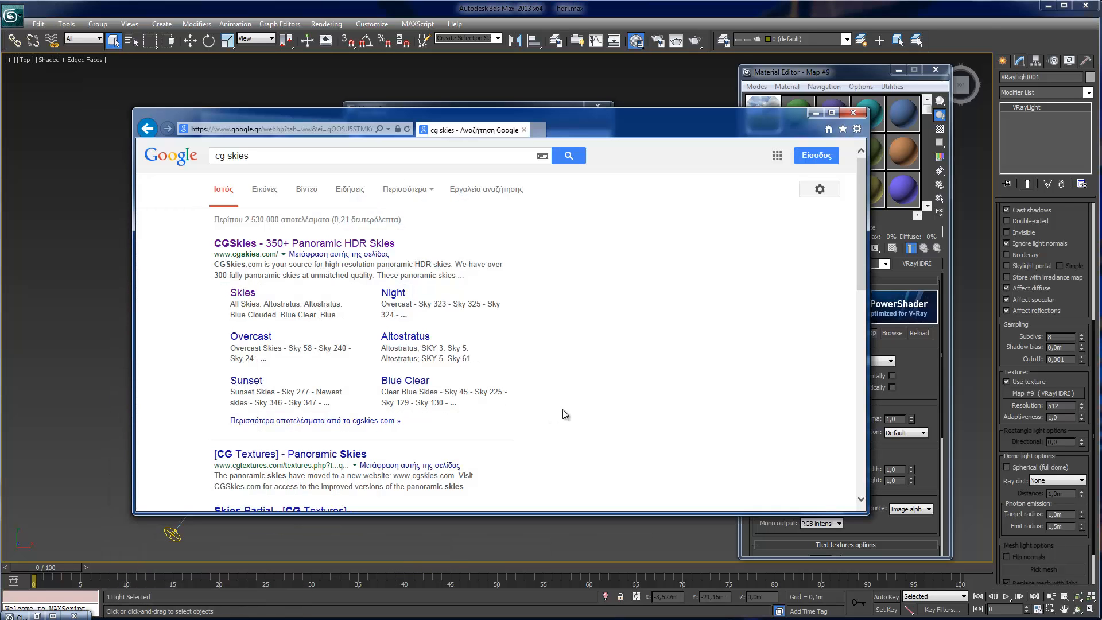
left_click(246, 294)
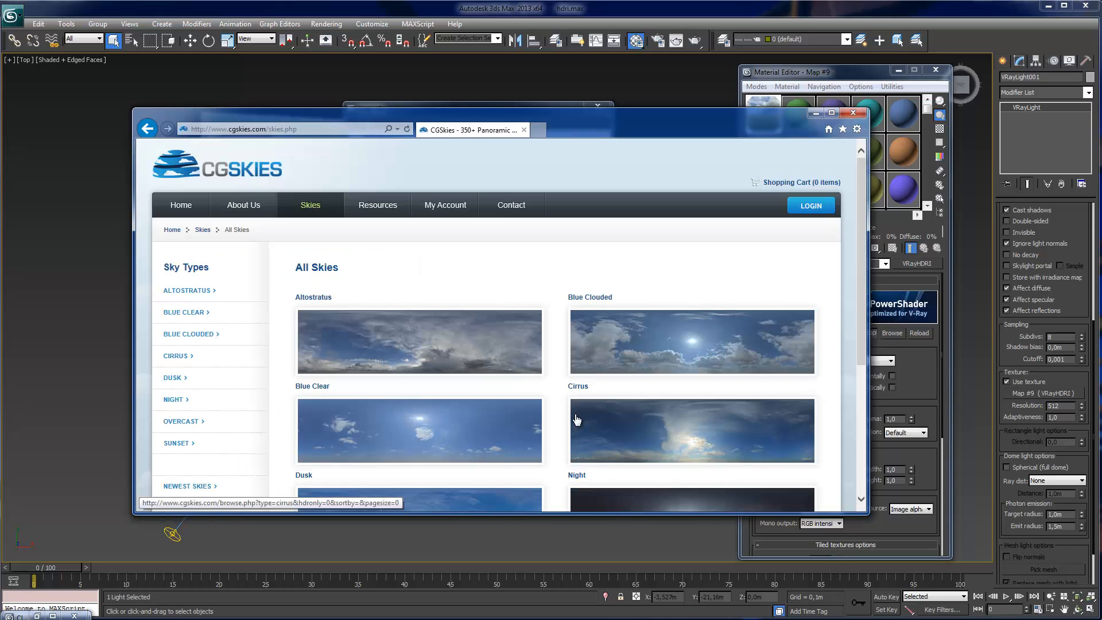
left_click(573, 417)
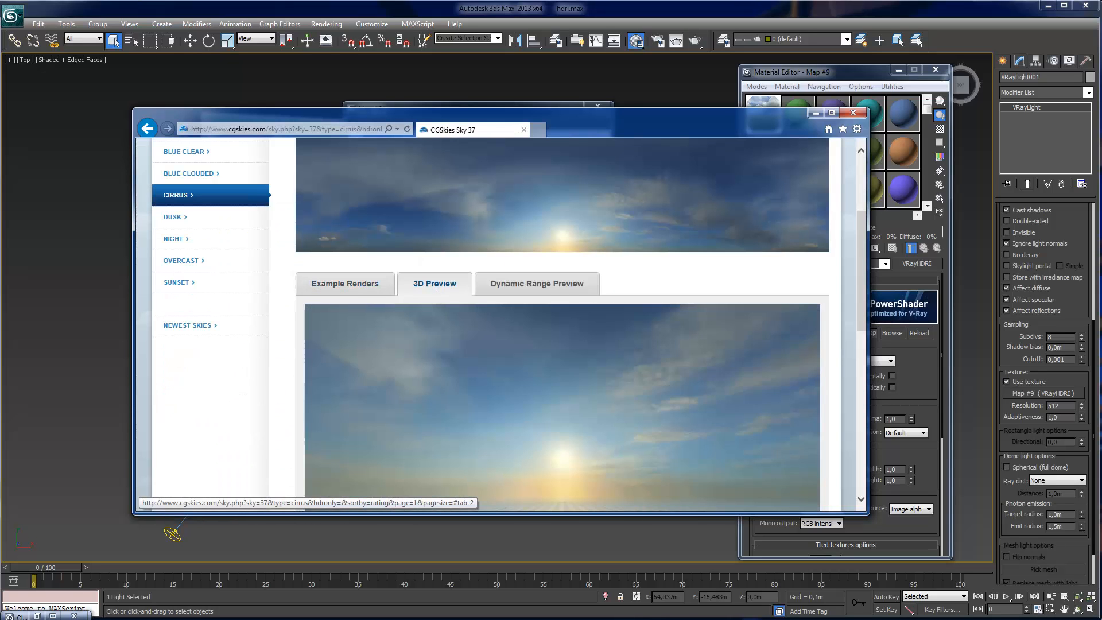
left_click_drag(618, 421, 516, 418)
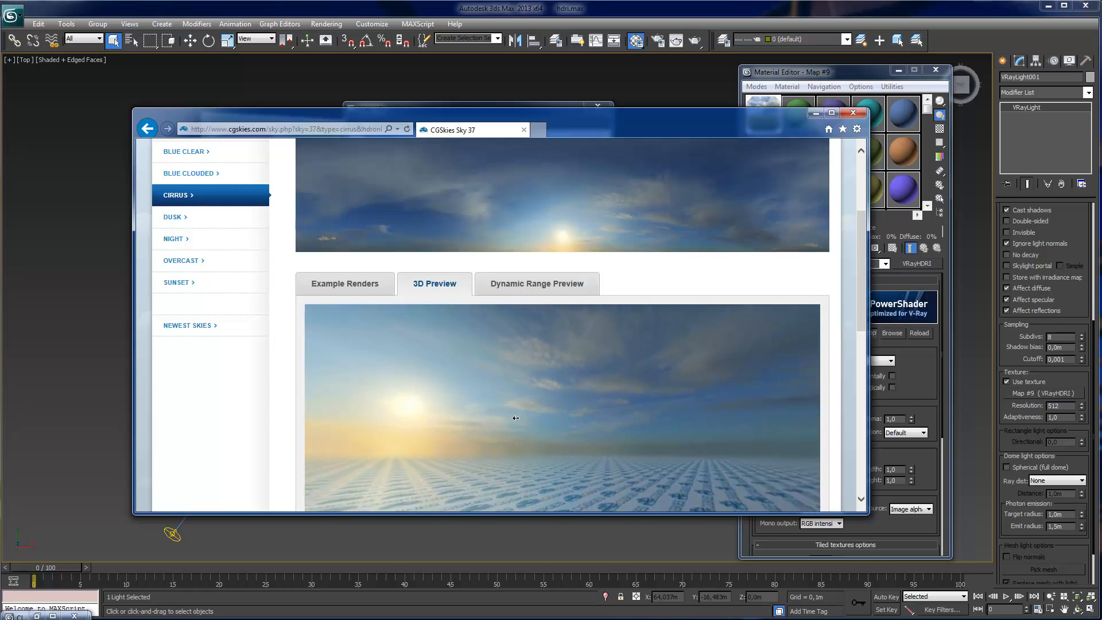
left_click(537, 283)
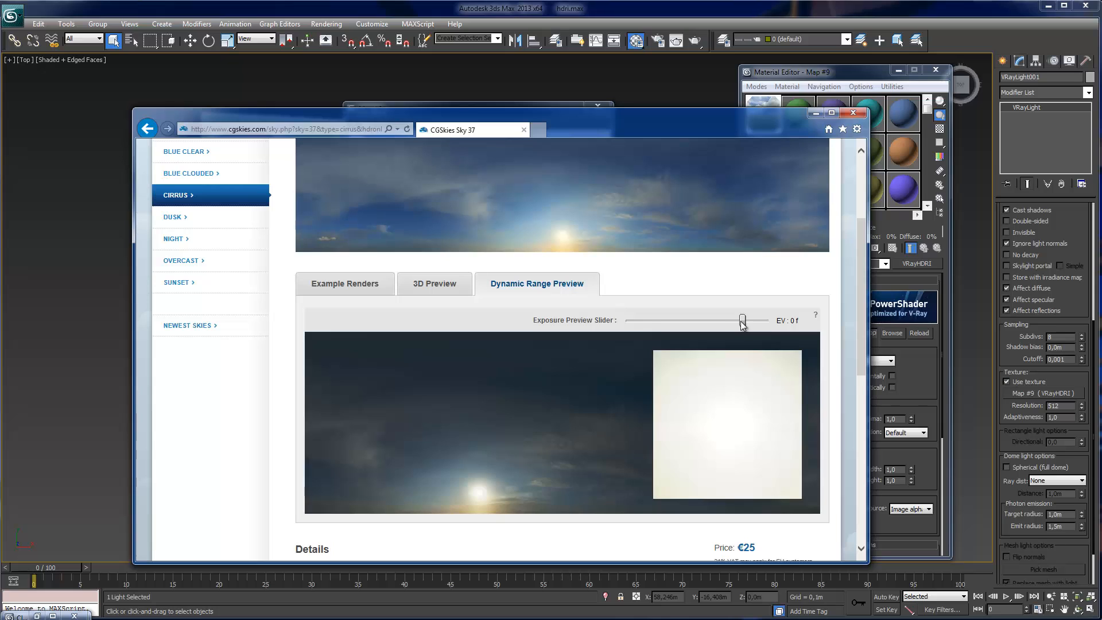
left_click_drag(742, 324, 707, 320)
scroll(599, 528, "down", 2)
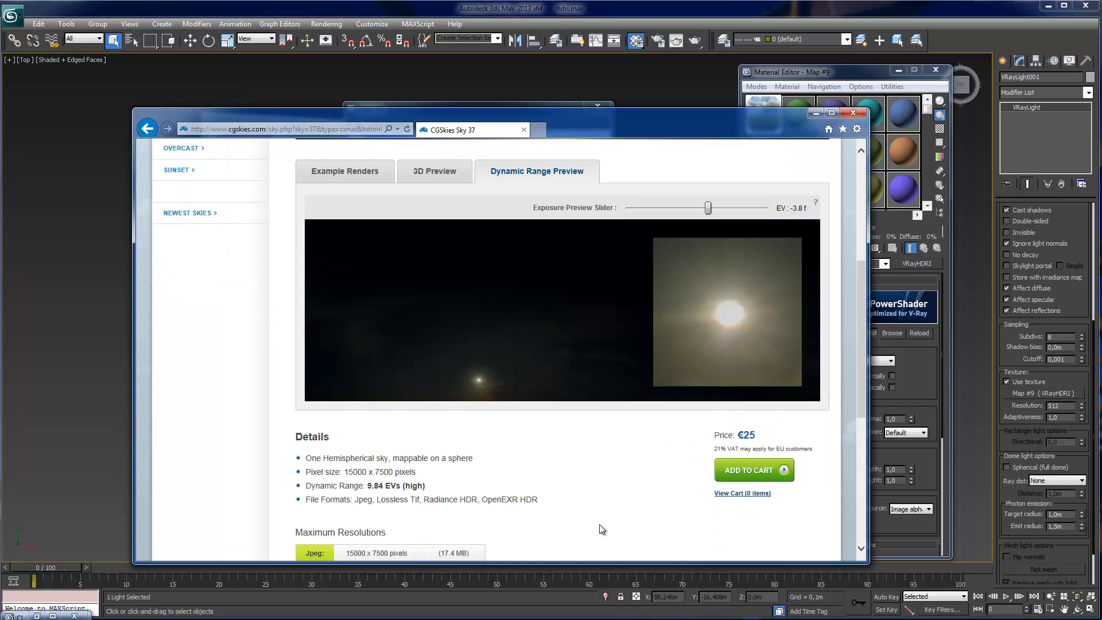
left_click(855, 115)
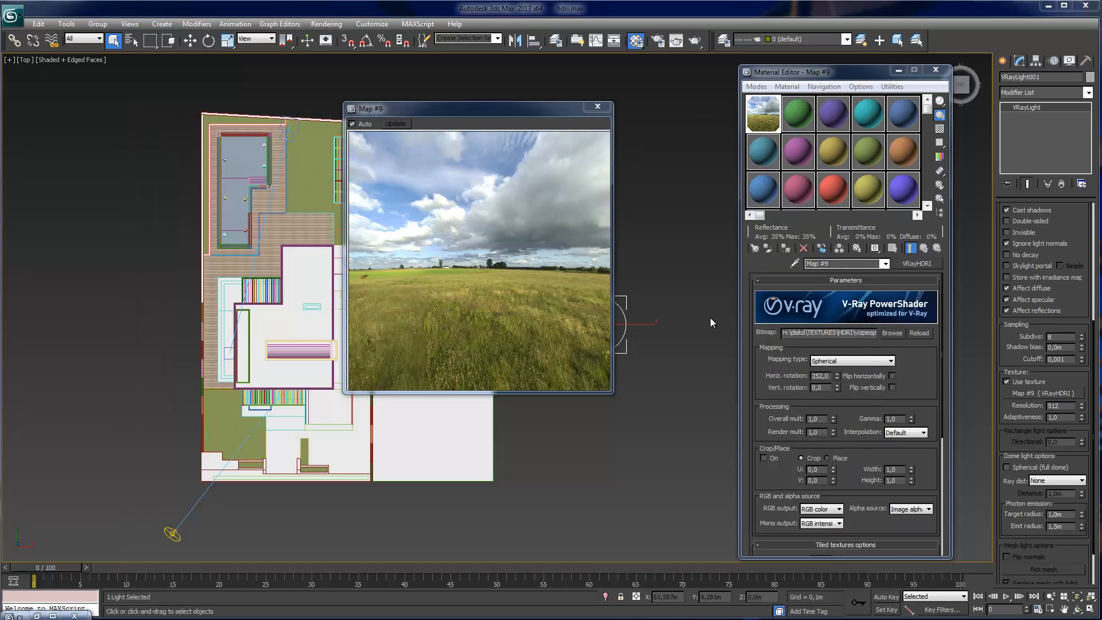
- Replace the environment map in Environment and Effects with an instance of the VRayHDRI map
left_click(598, 108)
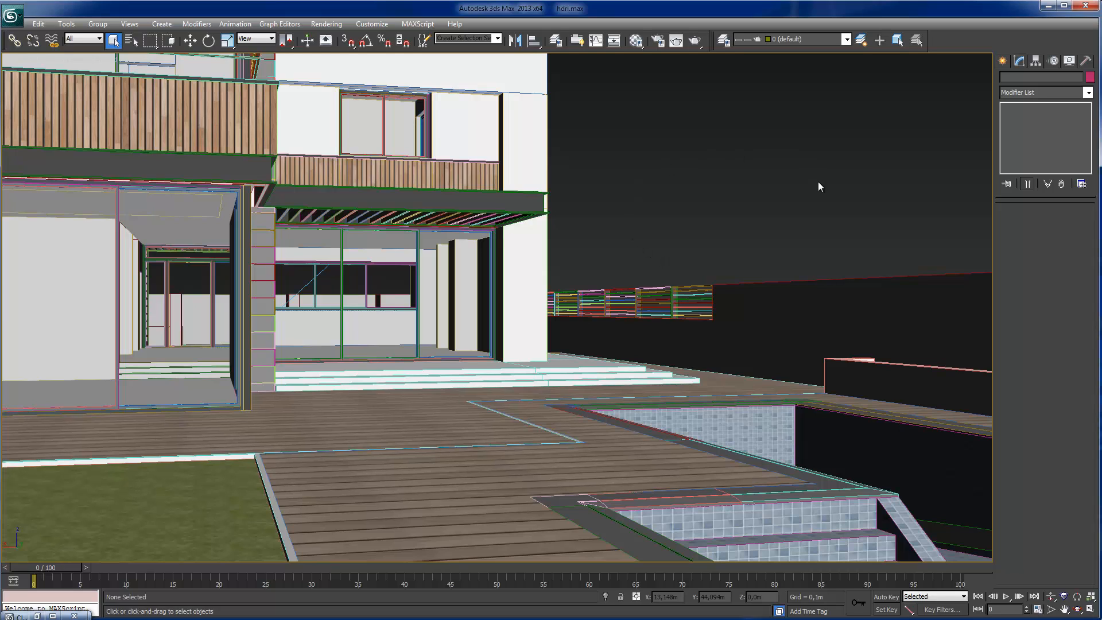
left_click(372, 23)
mouse_move(326, 23)
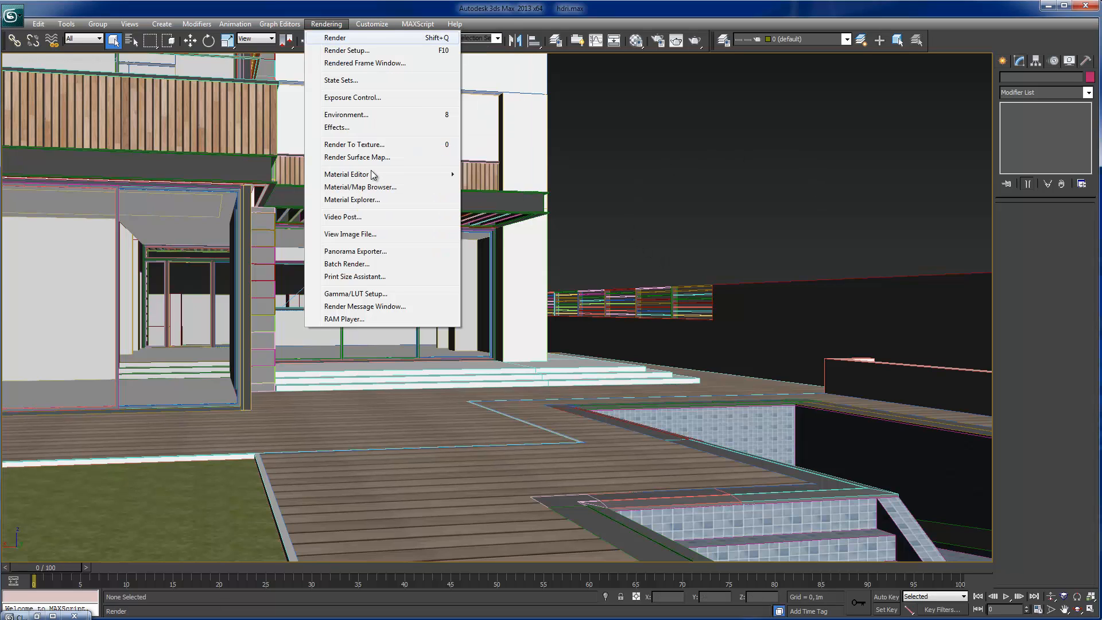
left_click(368, 115)
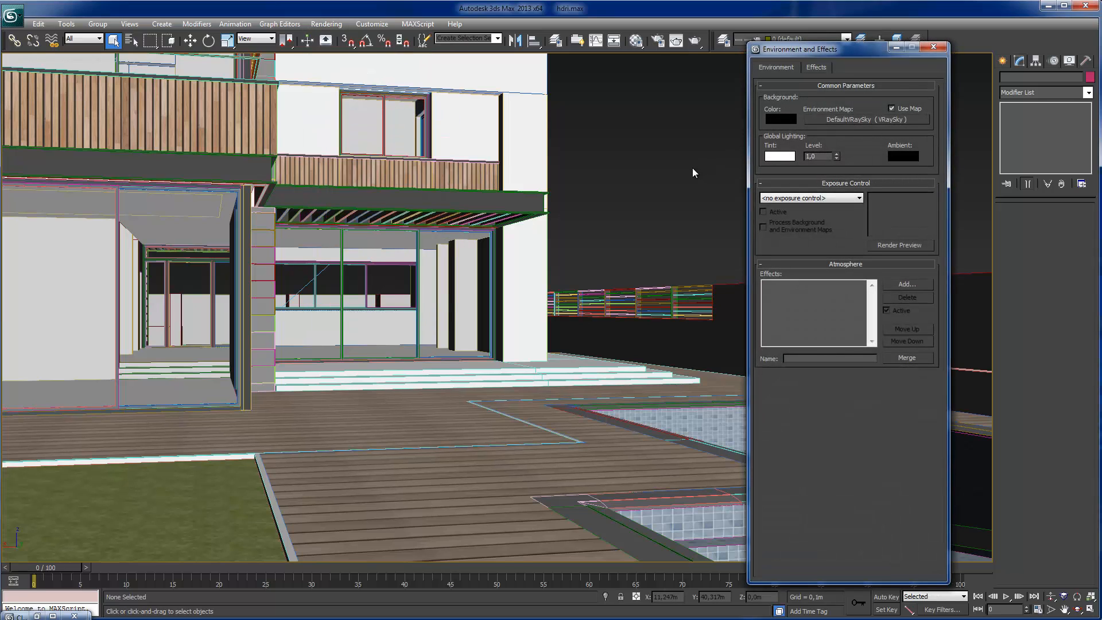
key("m")
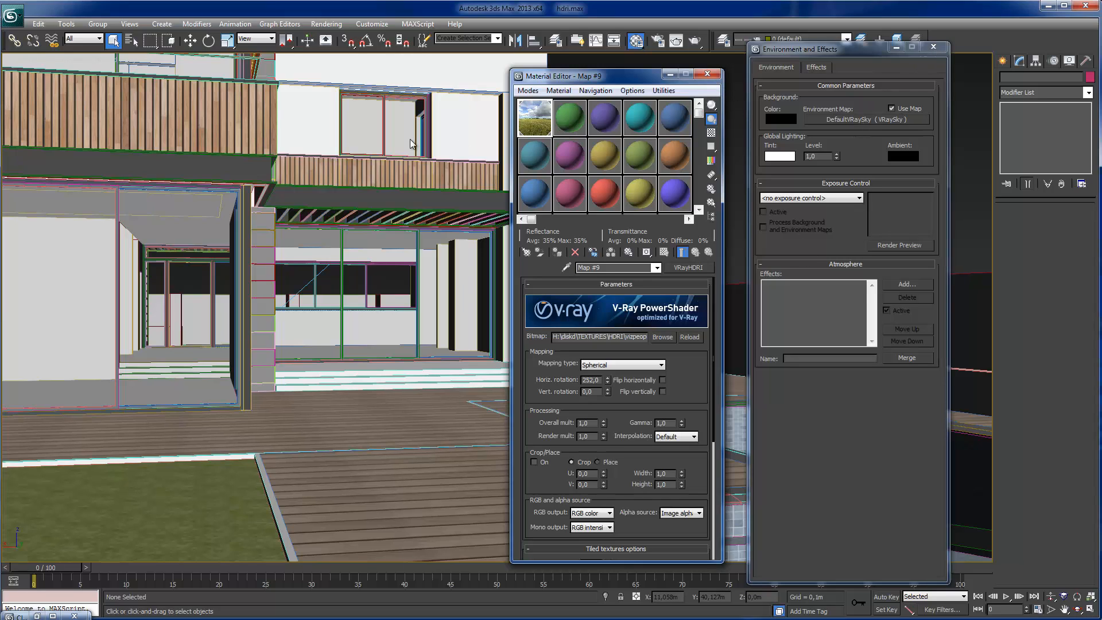
left_click_drag(534, 119, 866, 119)
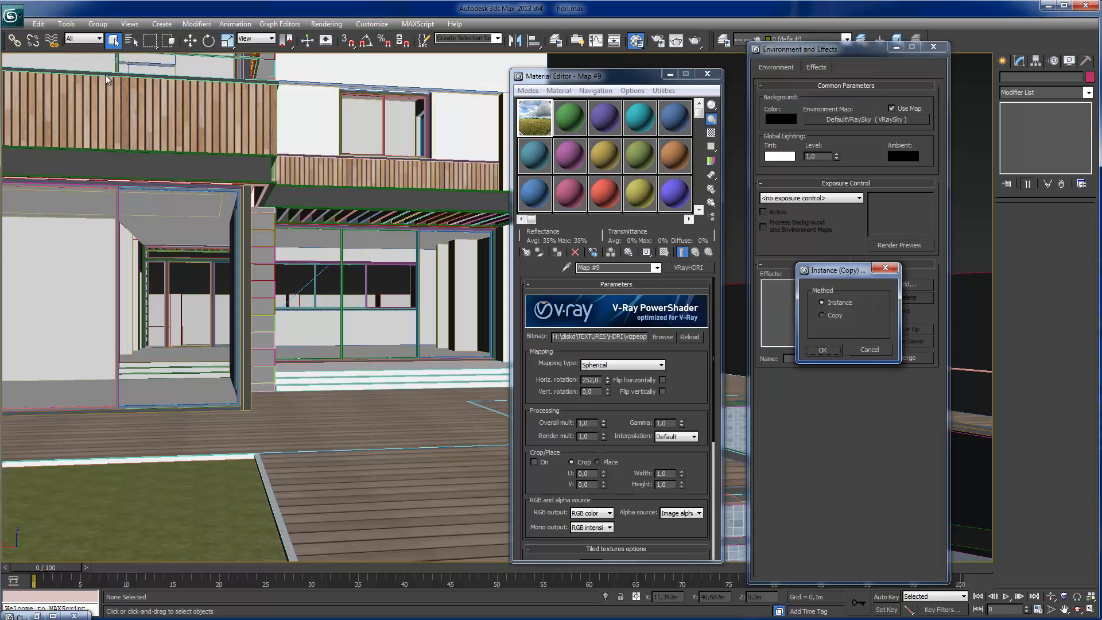
left_click(823, 349)
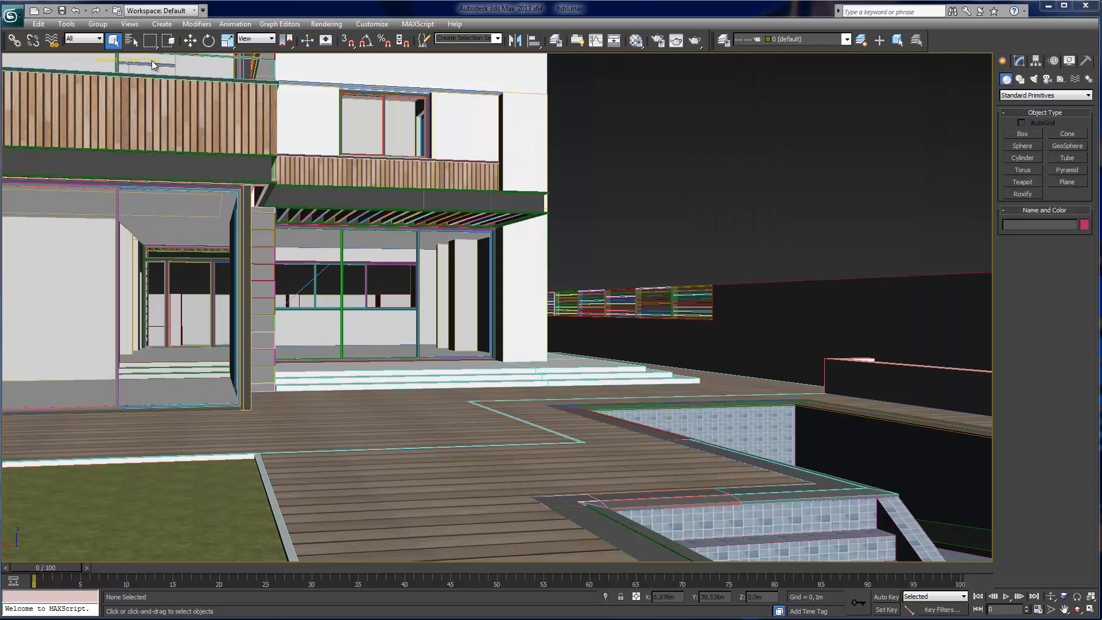
- Display the environment map as the camera viewport's background
left_click(152, 60)
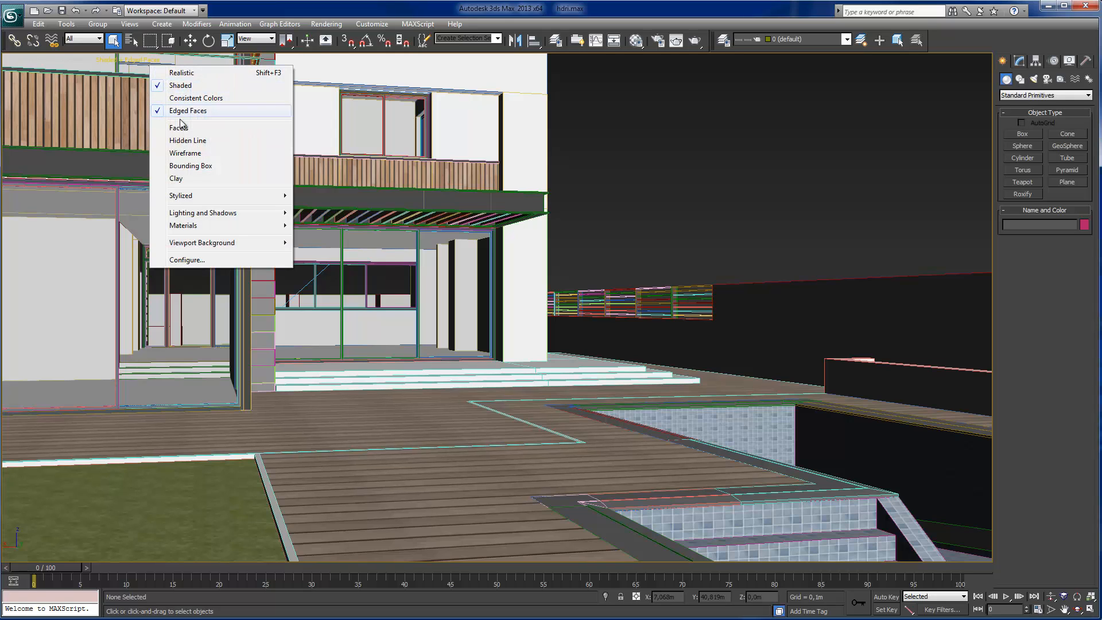
mouse_move(223, 246)
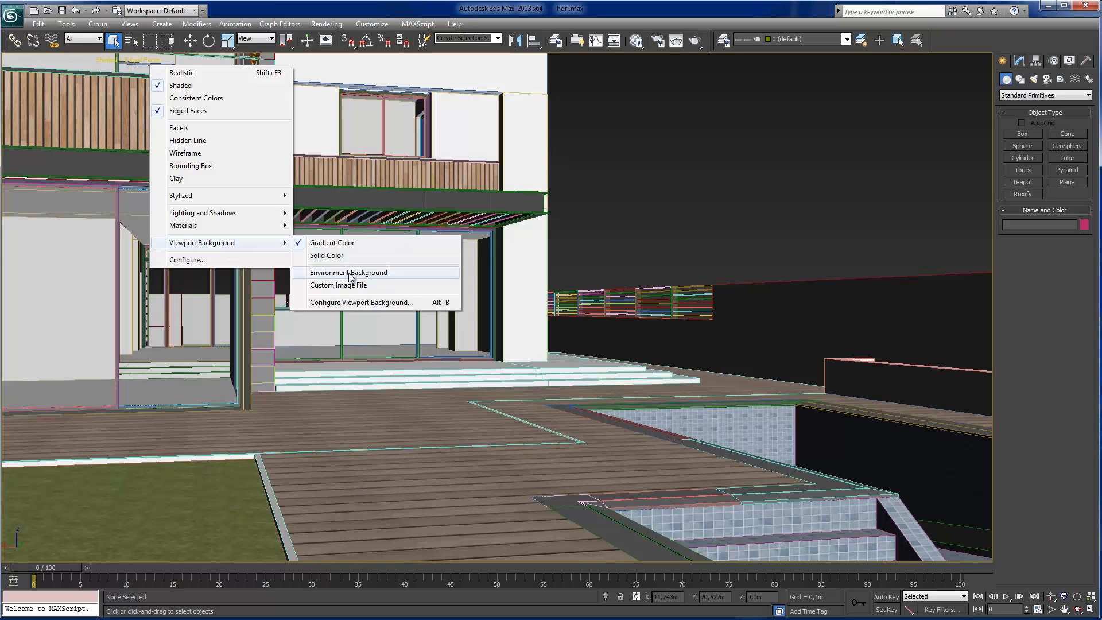
left_click(374, 276)
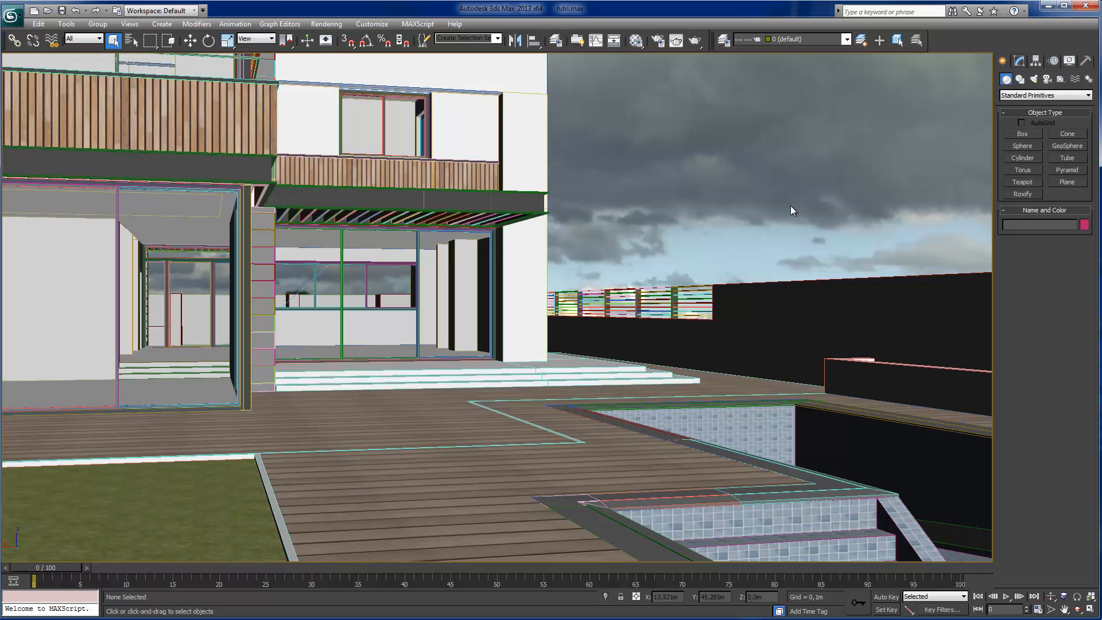
- Set the VRayHDRI map's horizontal rotation to 180 in the Material Editor and close the editor
key("m")
left_click_drag(236, 80, 175, 87)
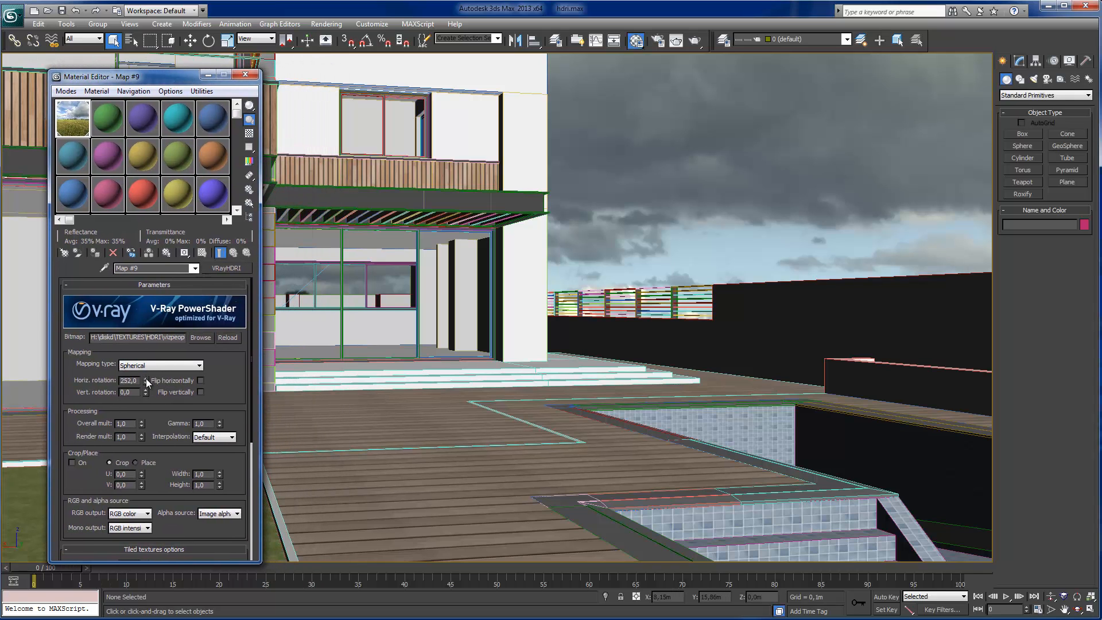
left_click_drag(147, 380, 139, 430)
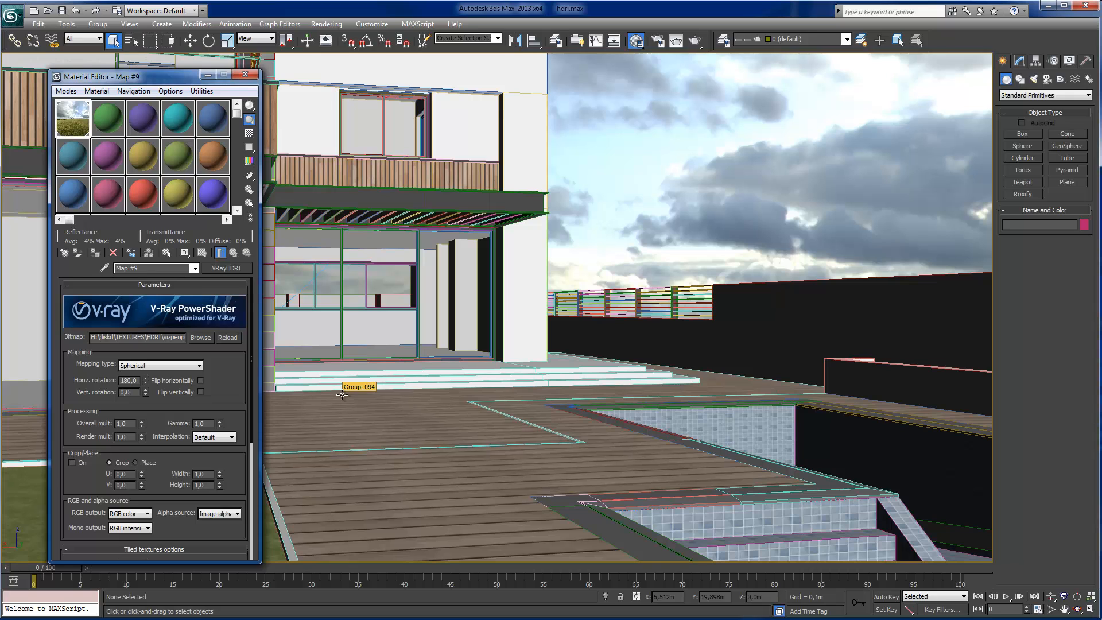
left_click(246, 75)
- Select the VRaySun light in the top view and disable it
key("t")
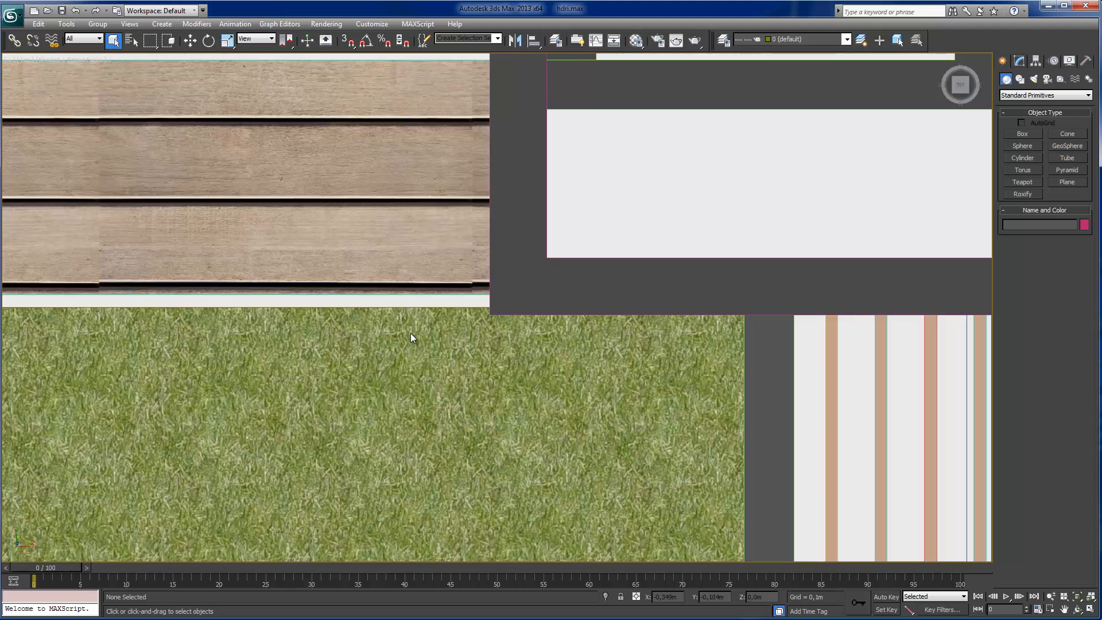
scroll(411, 333, "down", 10)
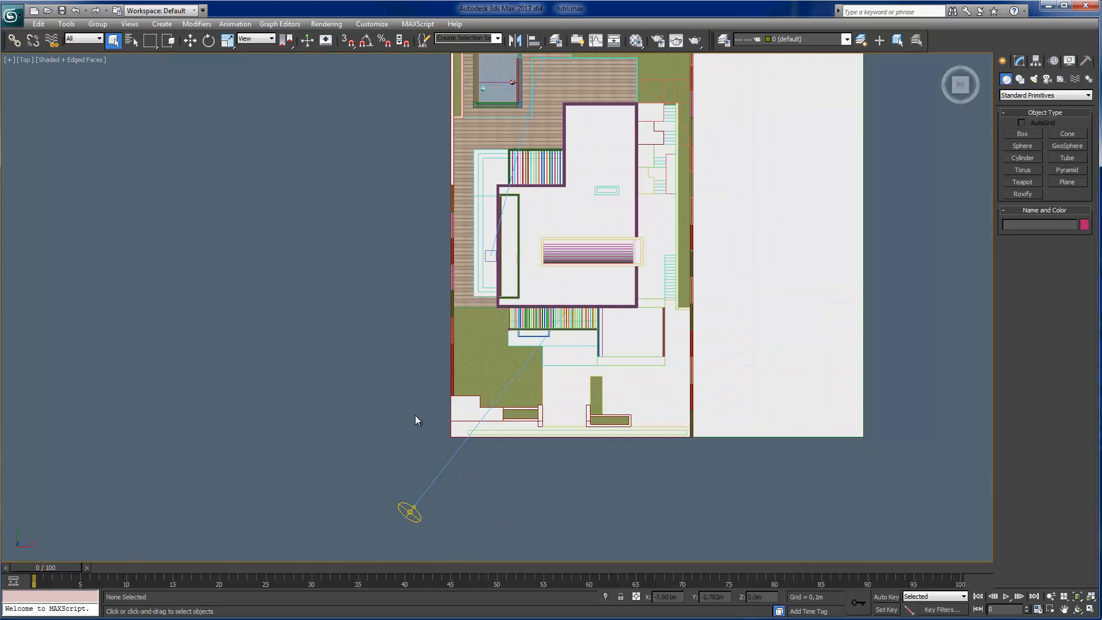
left_click(409, 511)
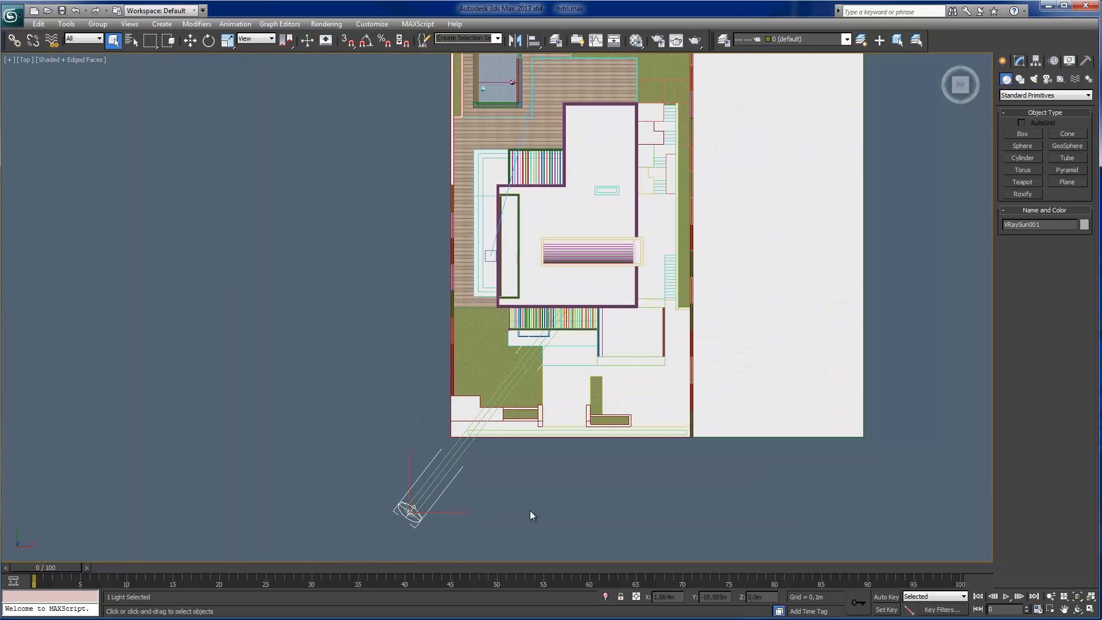
left_click(1020, 62)
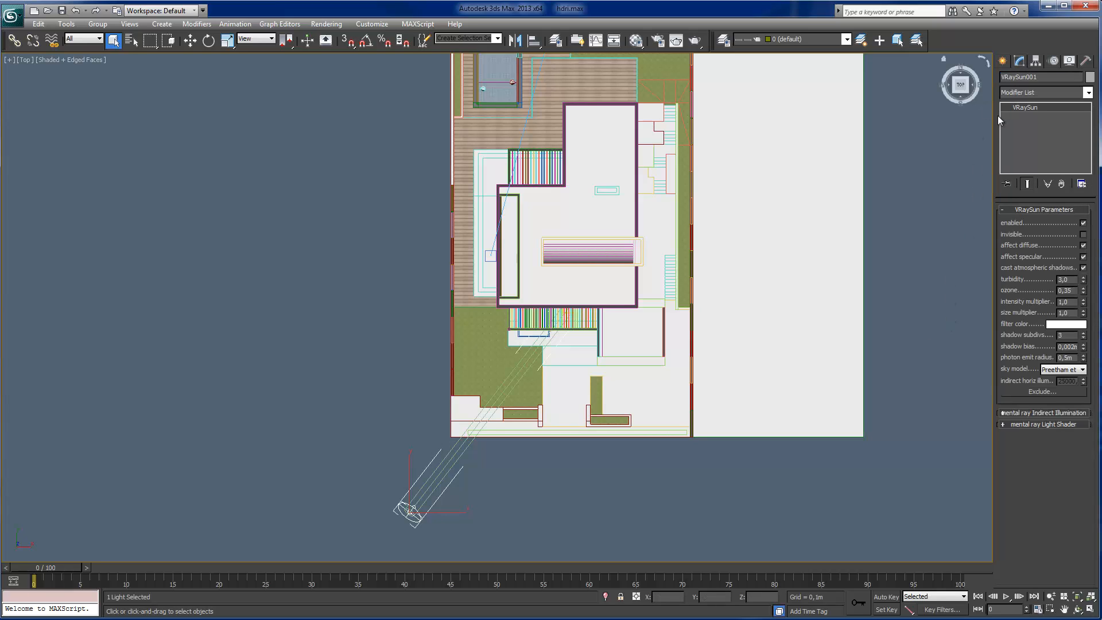
left_click(1084, 224)
- Render the camera view and inspect the noise on the house wall and steps beside the ground-floor glazing
key("c")
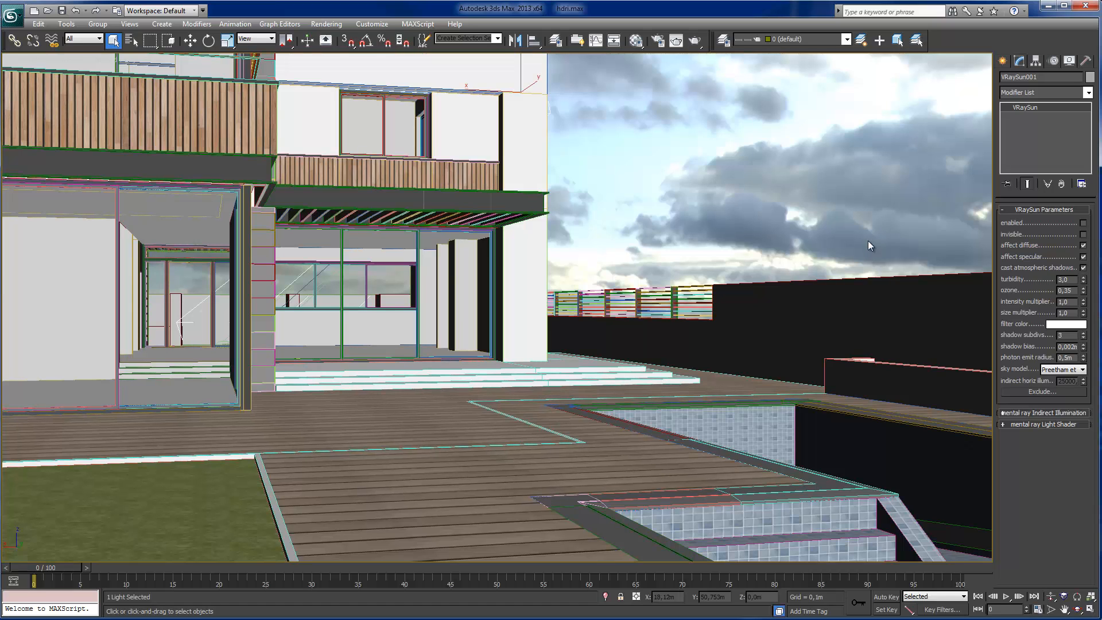
left_click(695, 42)
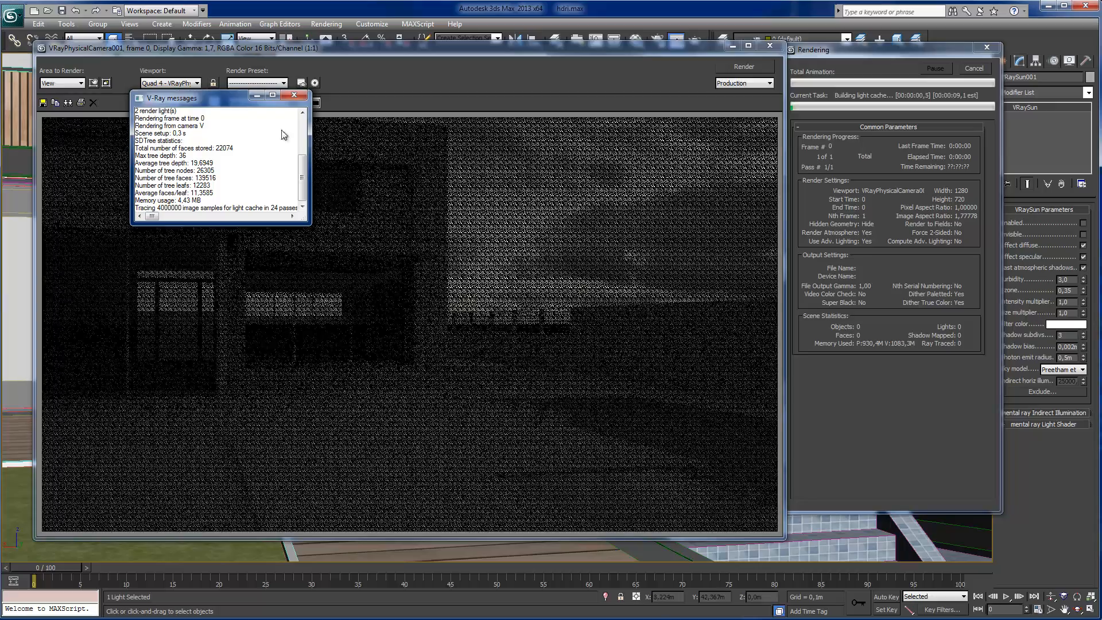
left_click_drag(198, 103, 873, 378)
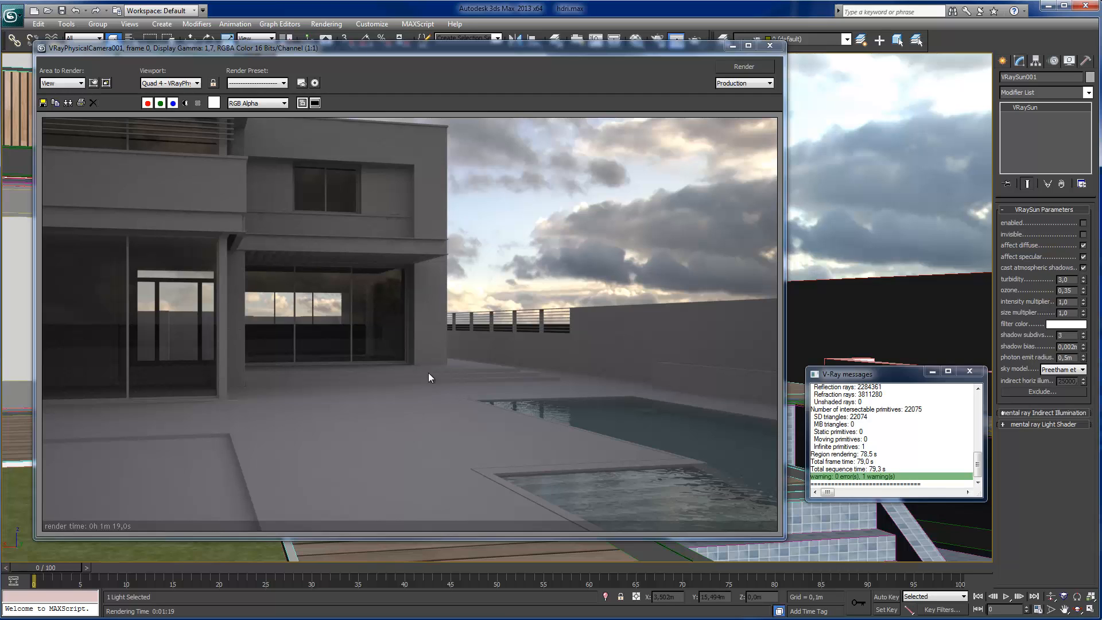
scroll(430, 364, "up", 4)
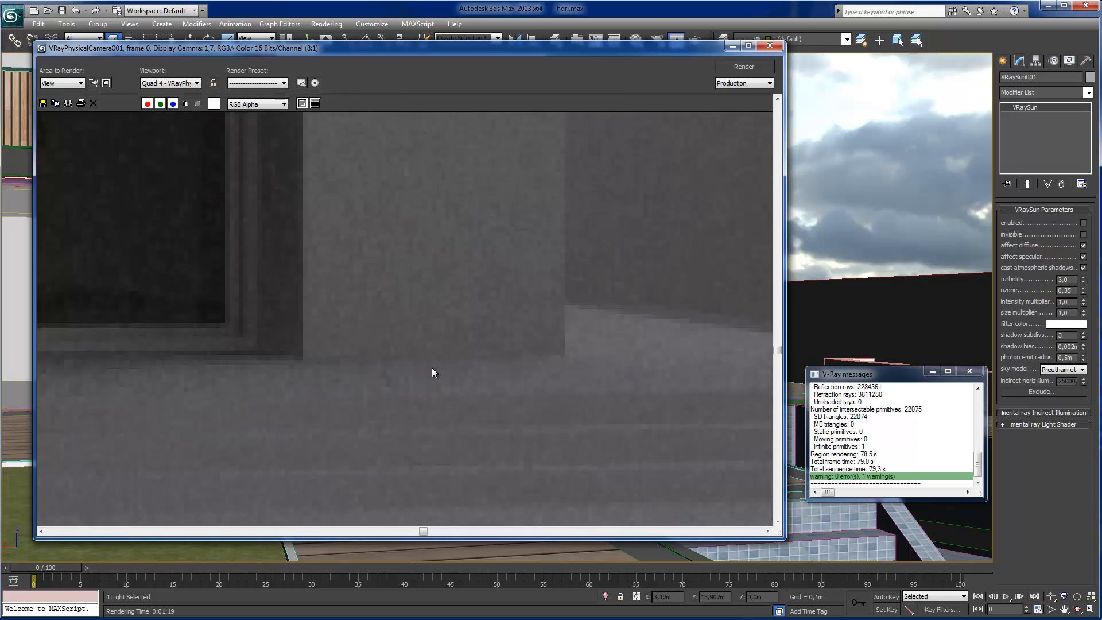
scroll(432, 368, "up", 1)
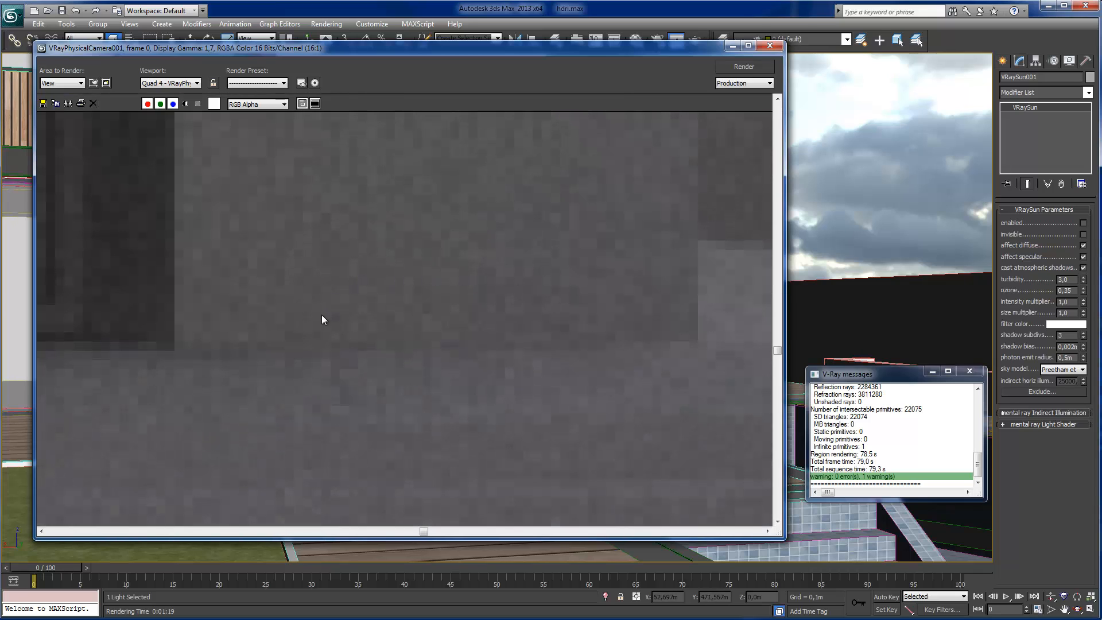
scroll(411, 382, "down", 2)
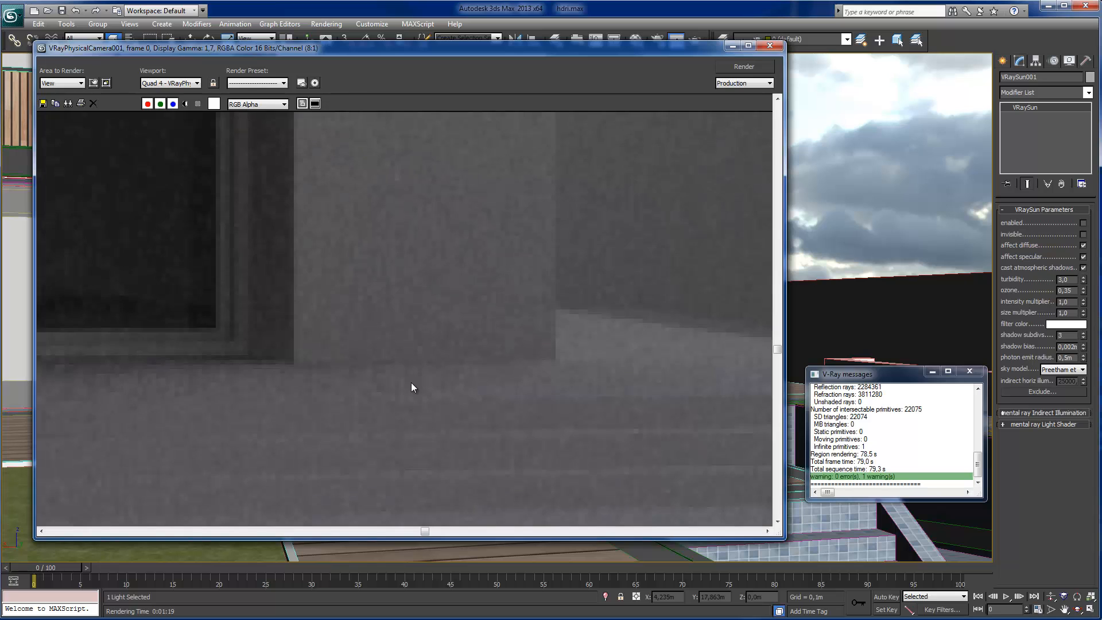
scroll(411, 388, "down", 1)
scroll(412, 384, "down", 1)
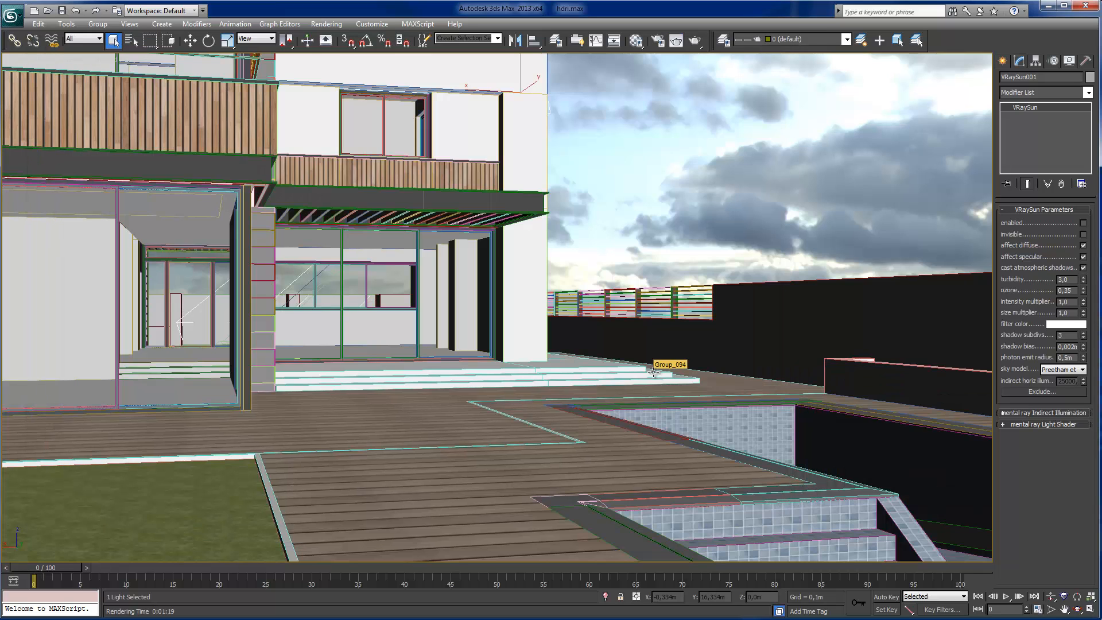
- Set the dome light's sampling subdivs to 64
key("t")
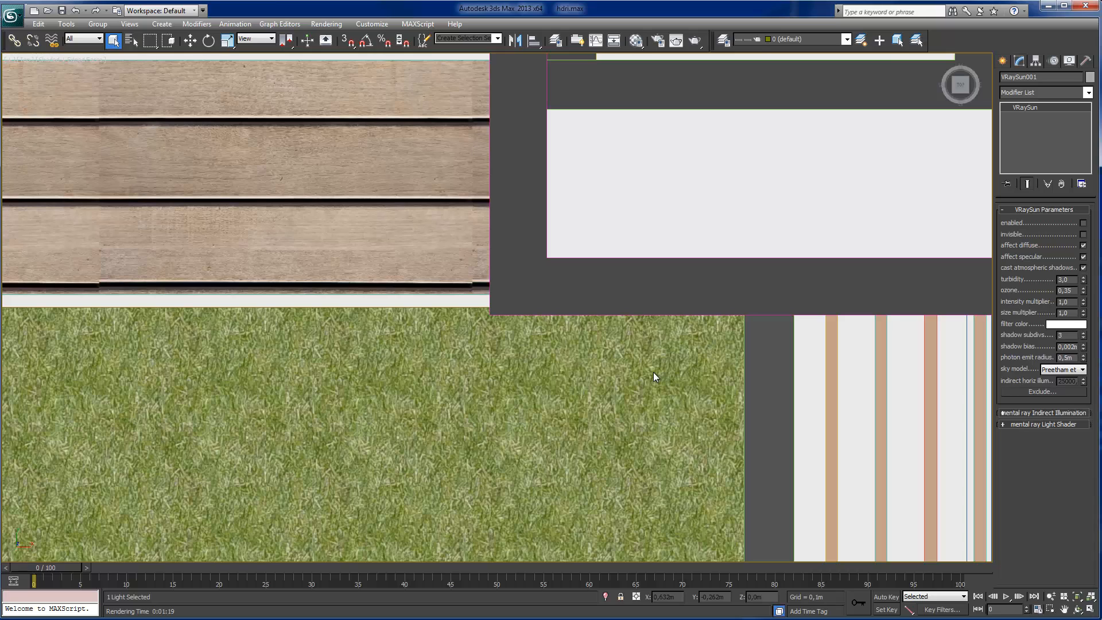
scroll(653, 372, "down", 10)
scroll(443, 478, "down", 2)
scroll(589, 357, "down", 5)
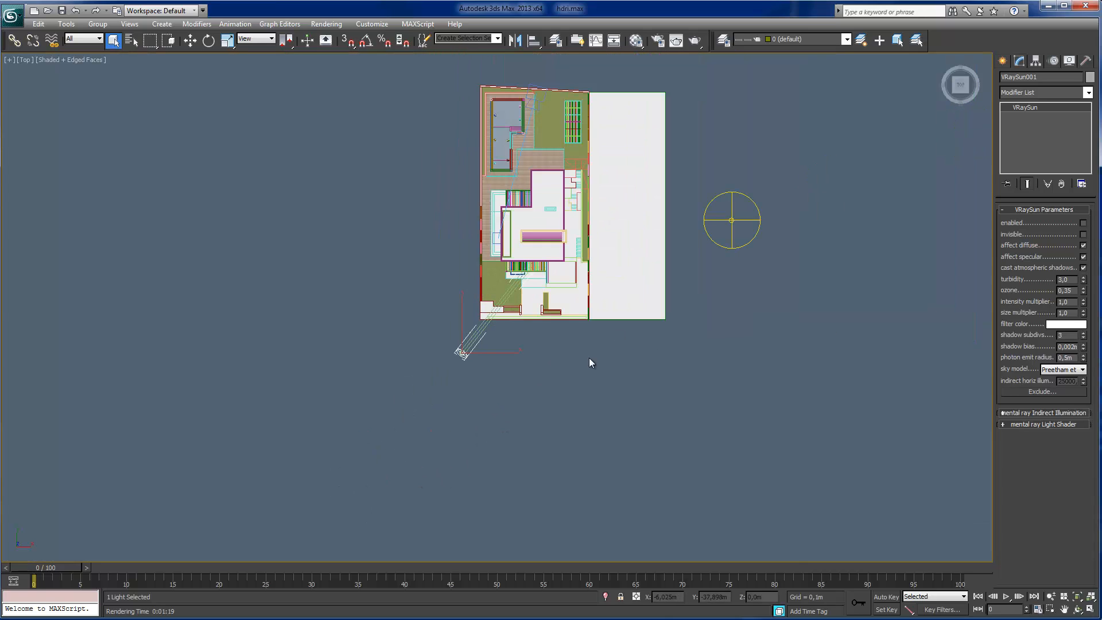
left_click(731, 227)
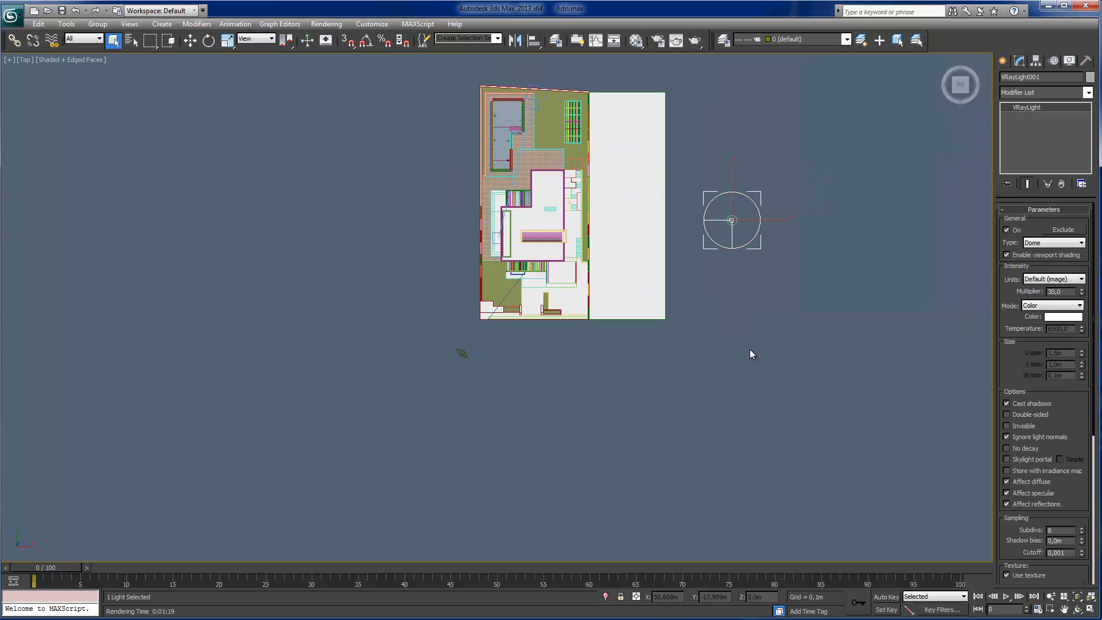
double_click(1061, 530)
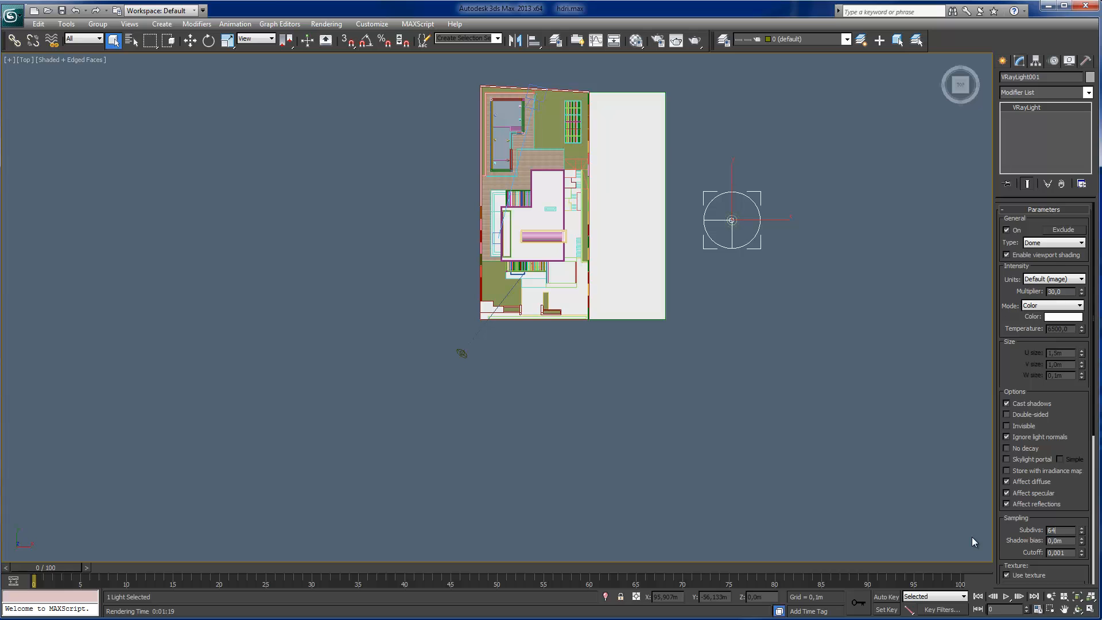
left_click(768, 411)
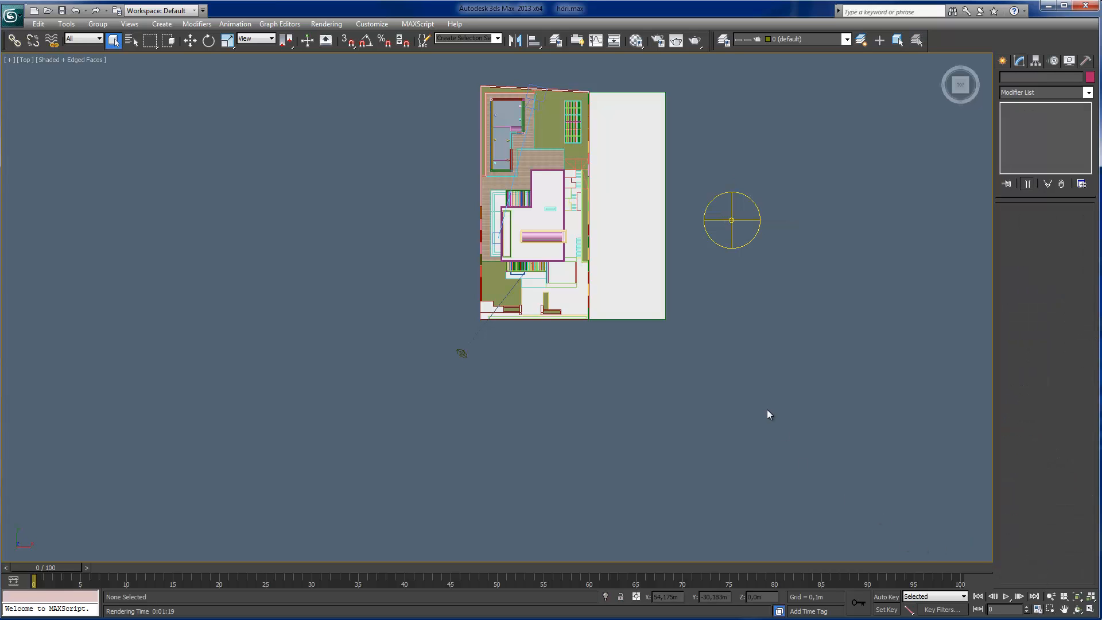
- Clone the last rendered frame of the camera view for comparison and render the view again
key("c")
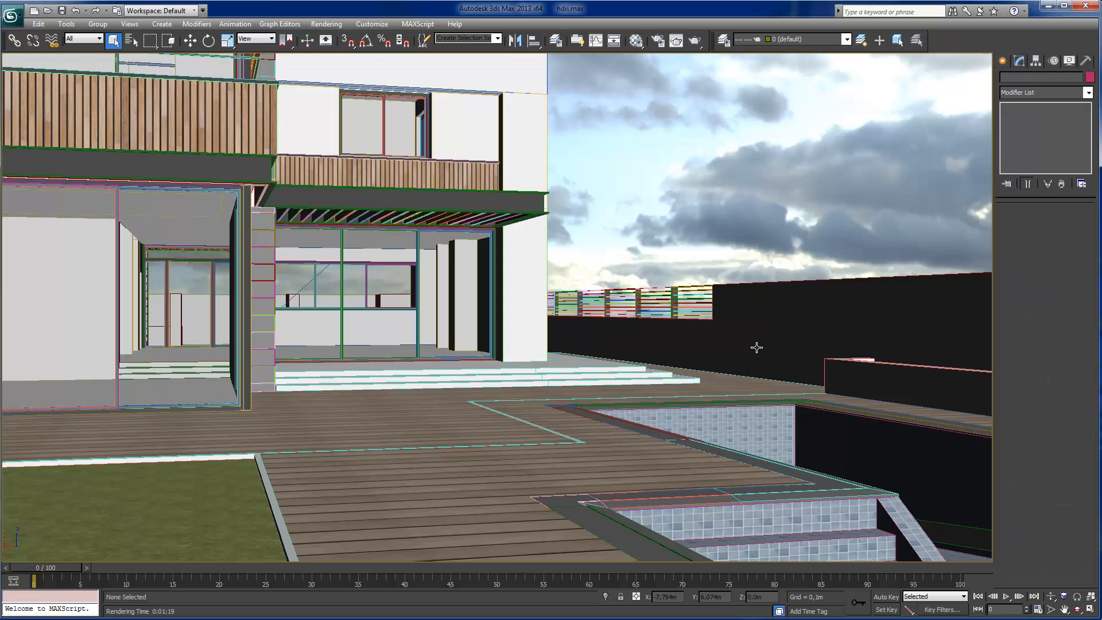
left_click(673, 43)
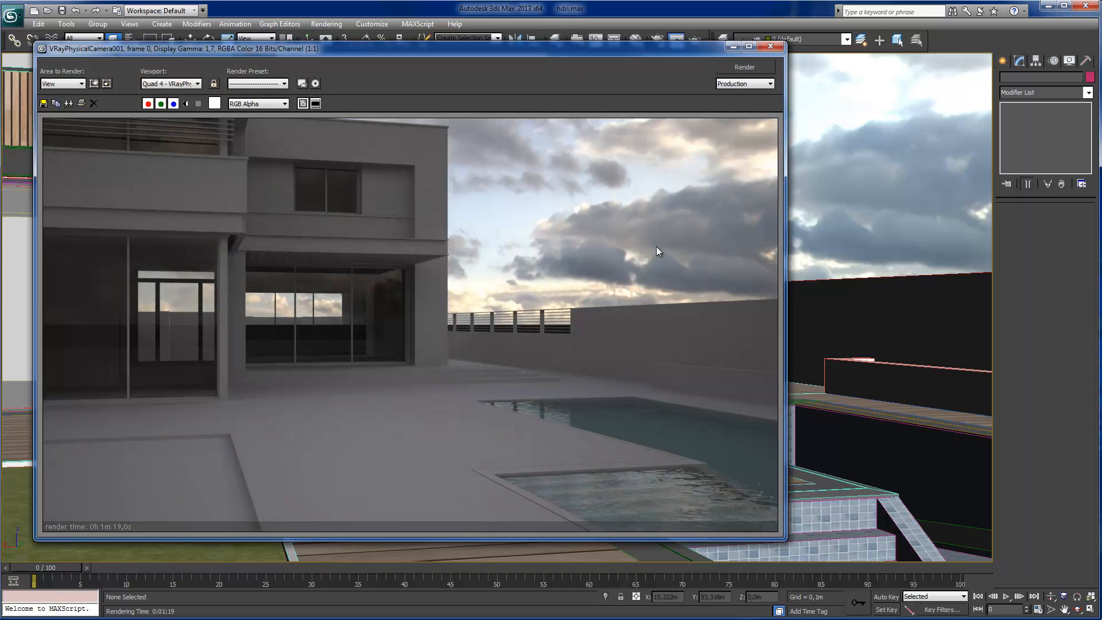
left_click(68, 104)
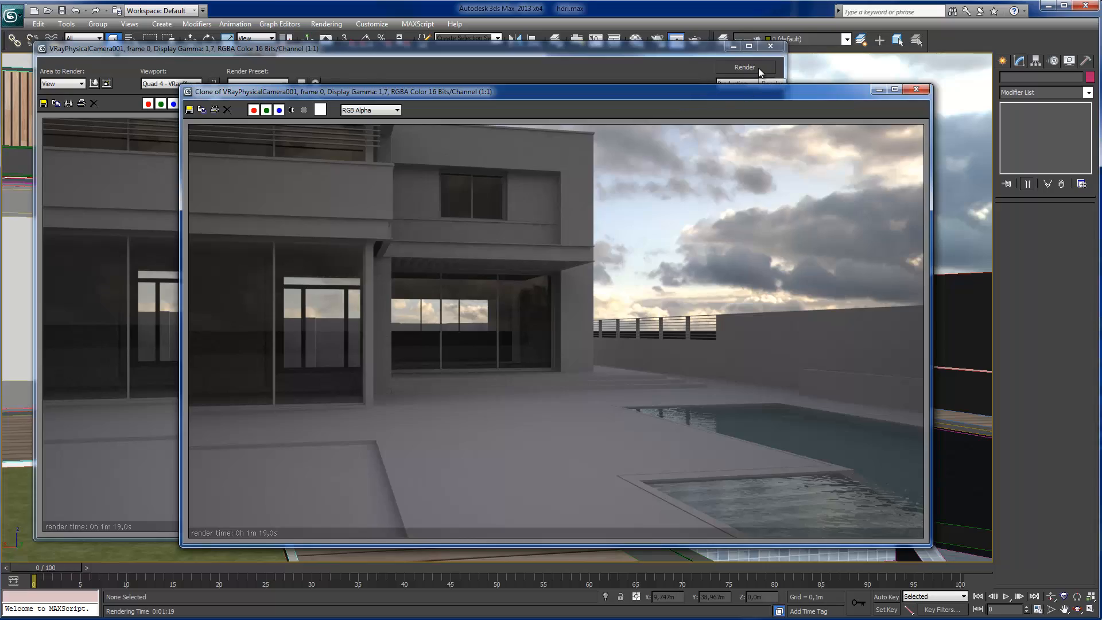
left_click(759, 68)
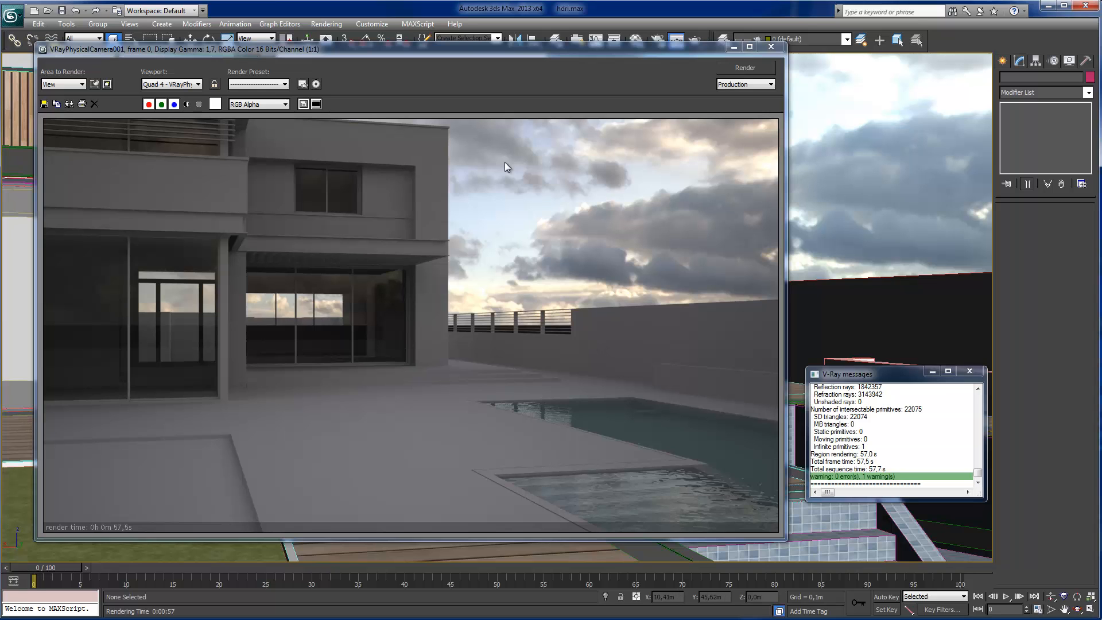
- Put the render window aside and examine the dome light's texture settings and Spherical (full dome) option
left_click_drag(454, 49, 440, 84)
left_click(719, 84)
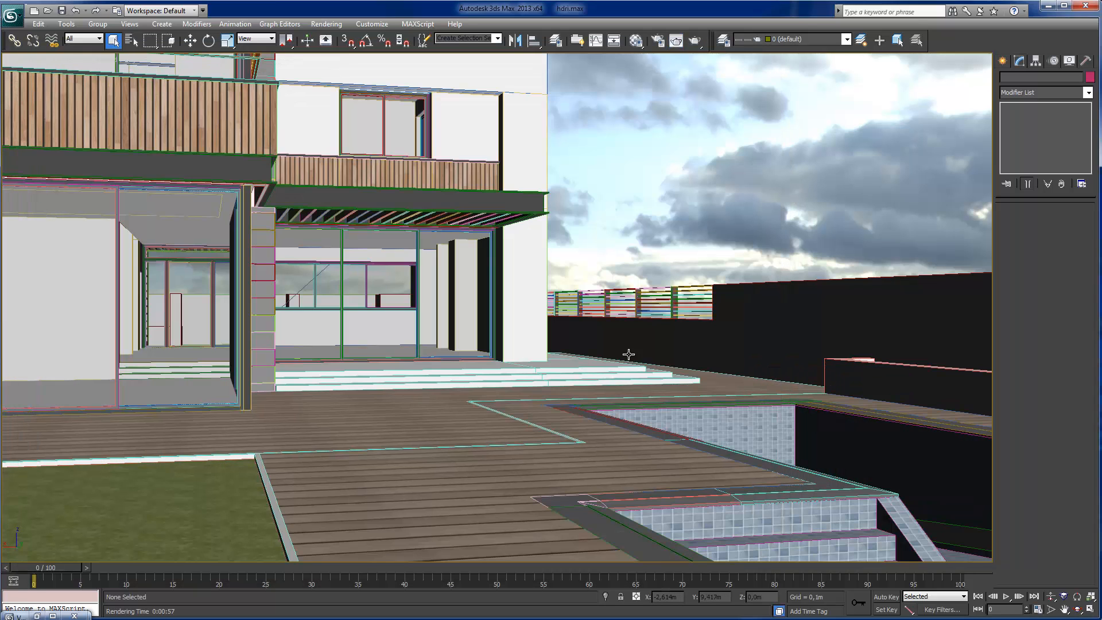
key("t")
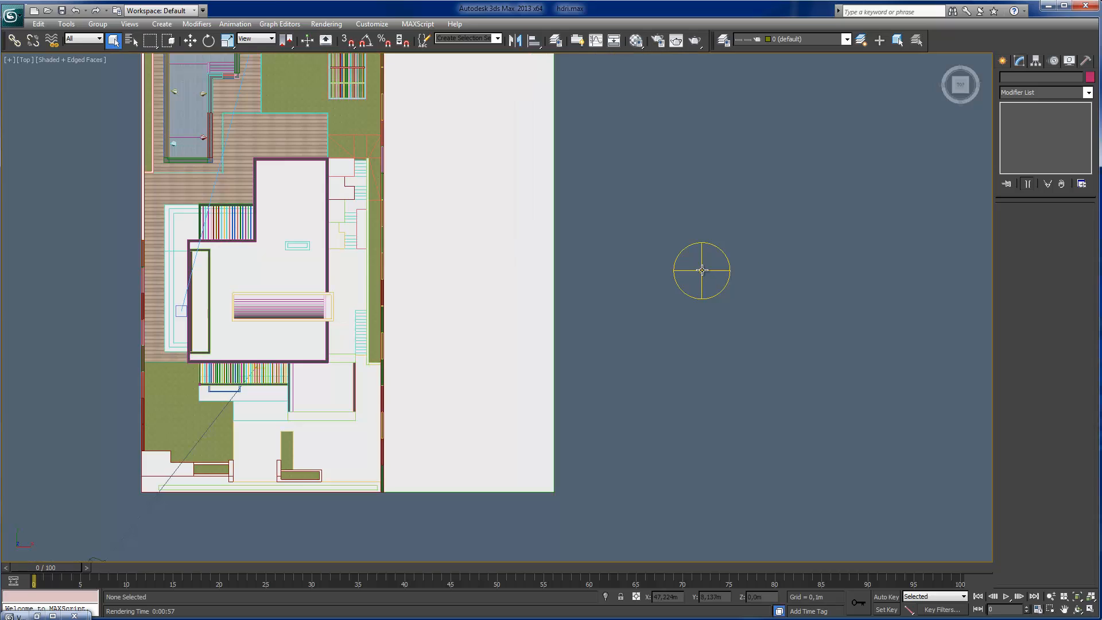
left_click(701, 270)
scroll(1022, 462, "down", 5)
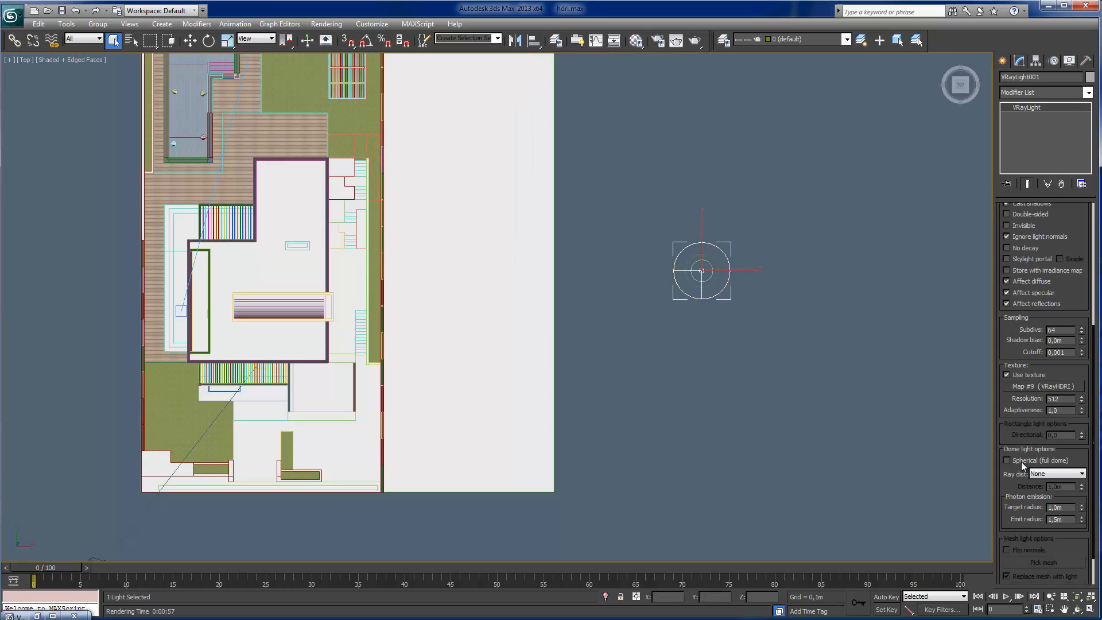
left_click(819, 425)
key("c")
- Render only a region around the garden fence and restore the area to render to View
left_click(676, 40)
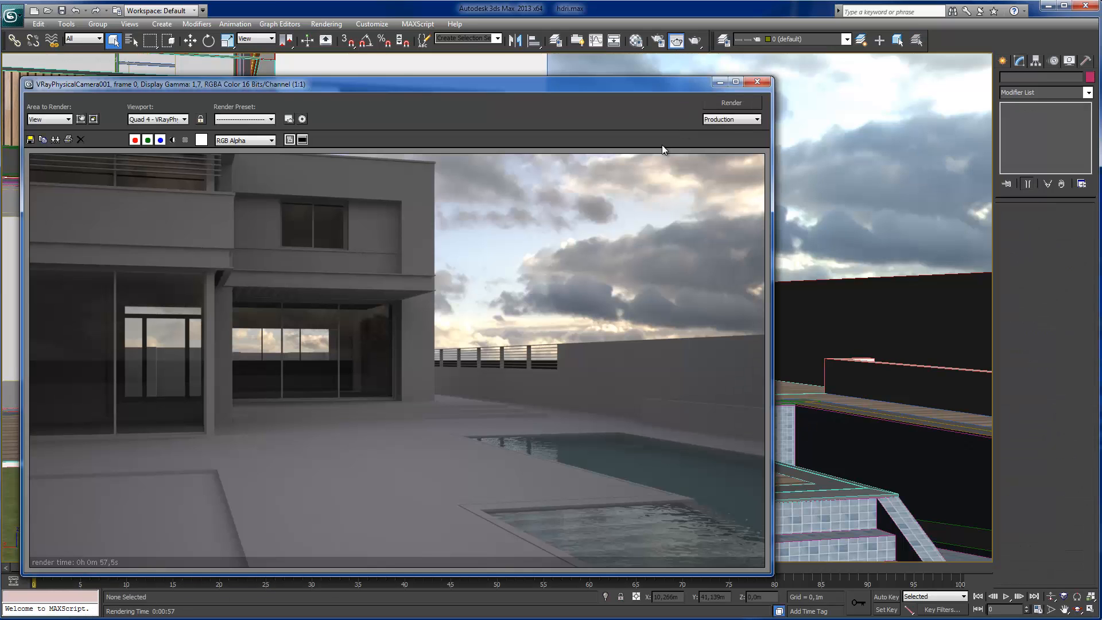
left_click(81, 120)
left_click_drag(104, 196, 502, 426)
left_click_drag(602, 454, 512, 323)
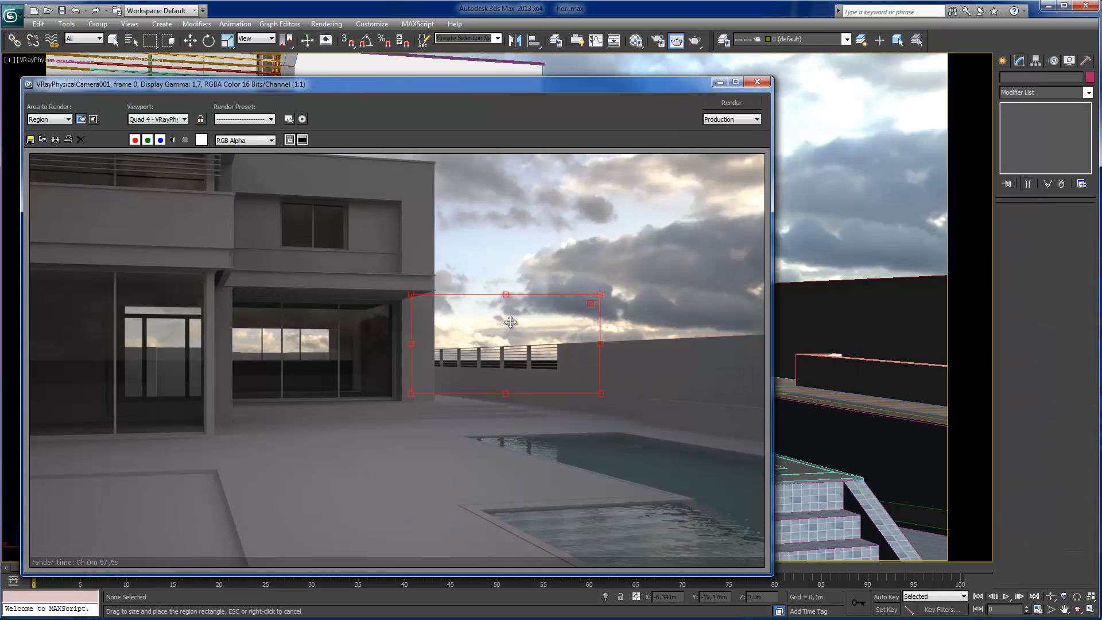
key("shift+q")
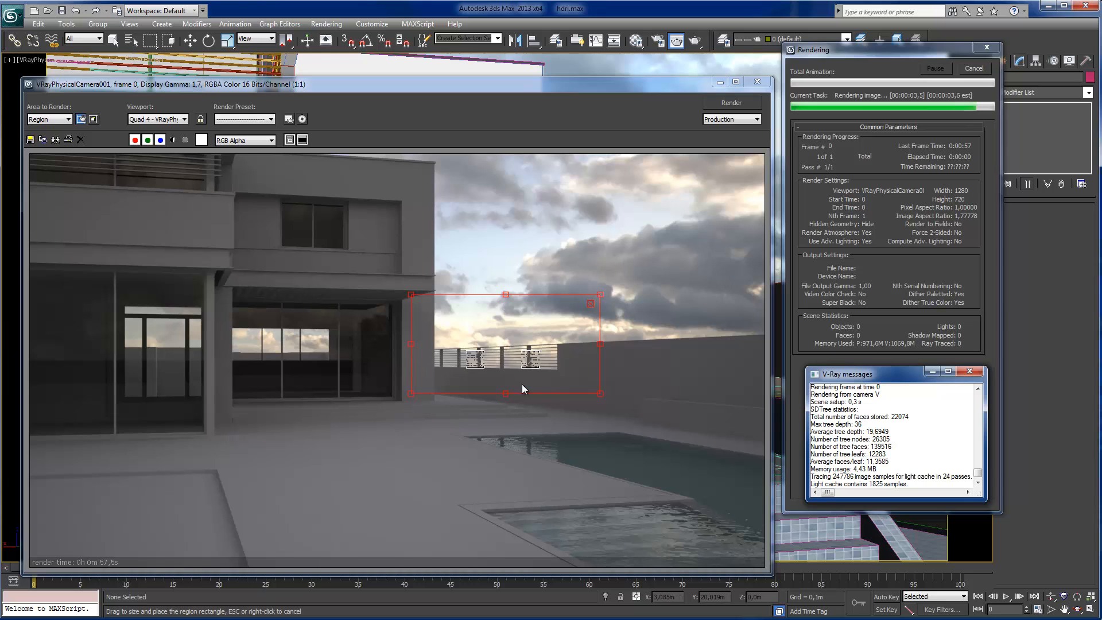
left_click(50, 119)
left_click(60, 128)
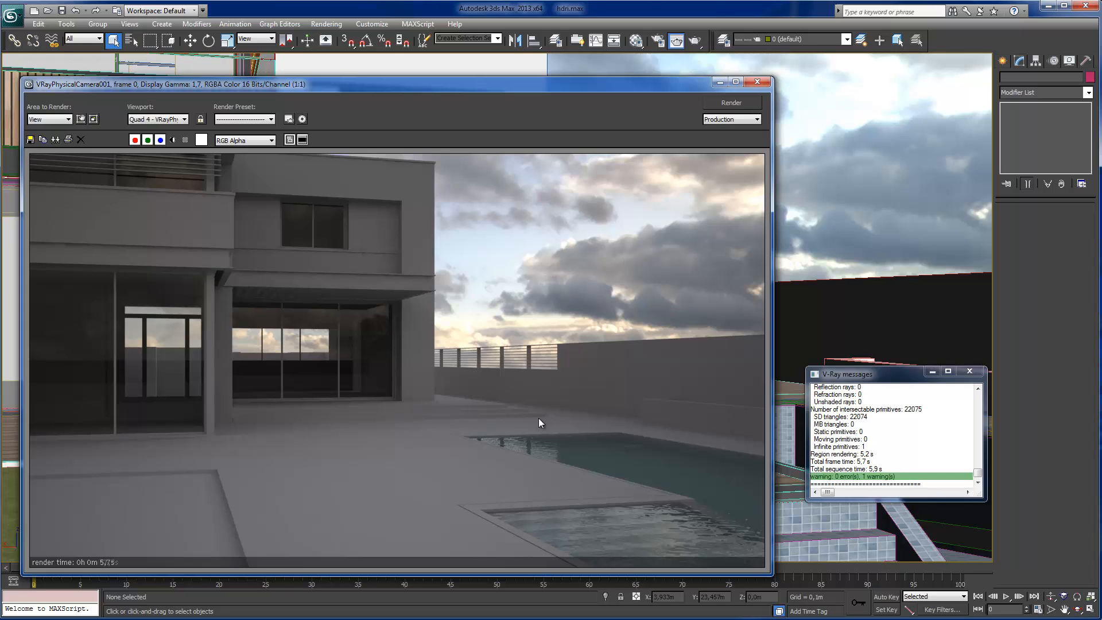
- Set the VRayHDRI map's gamma to 0.6 and render the full camera view
key("m")
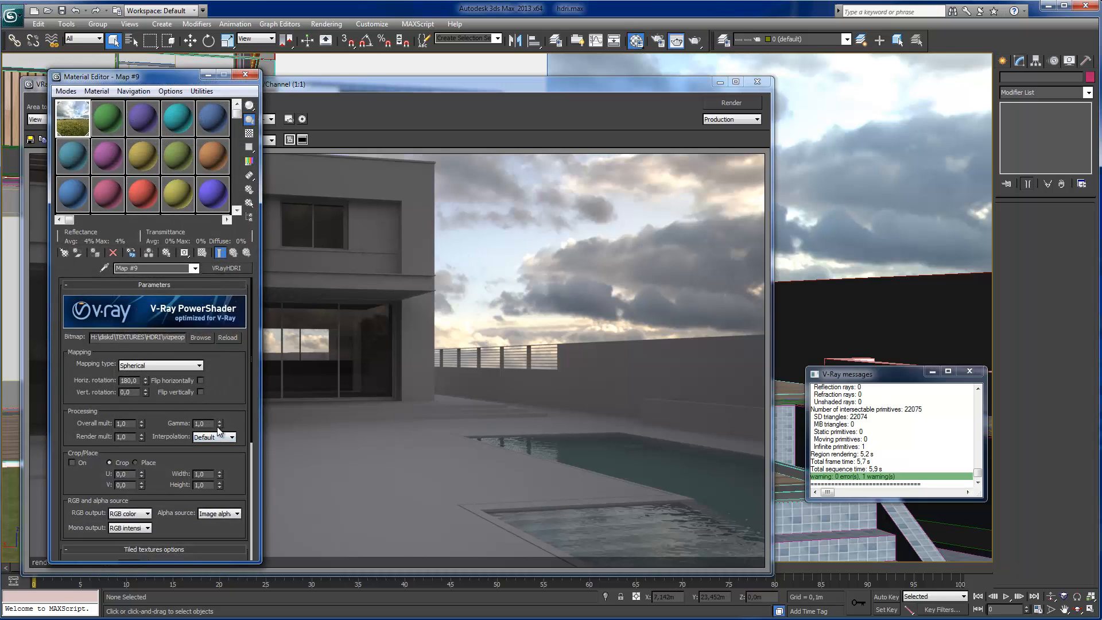
left_click_drag(220, 426, 225, 434)
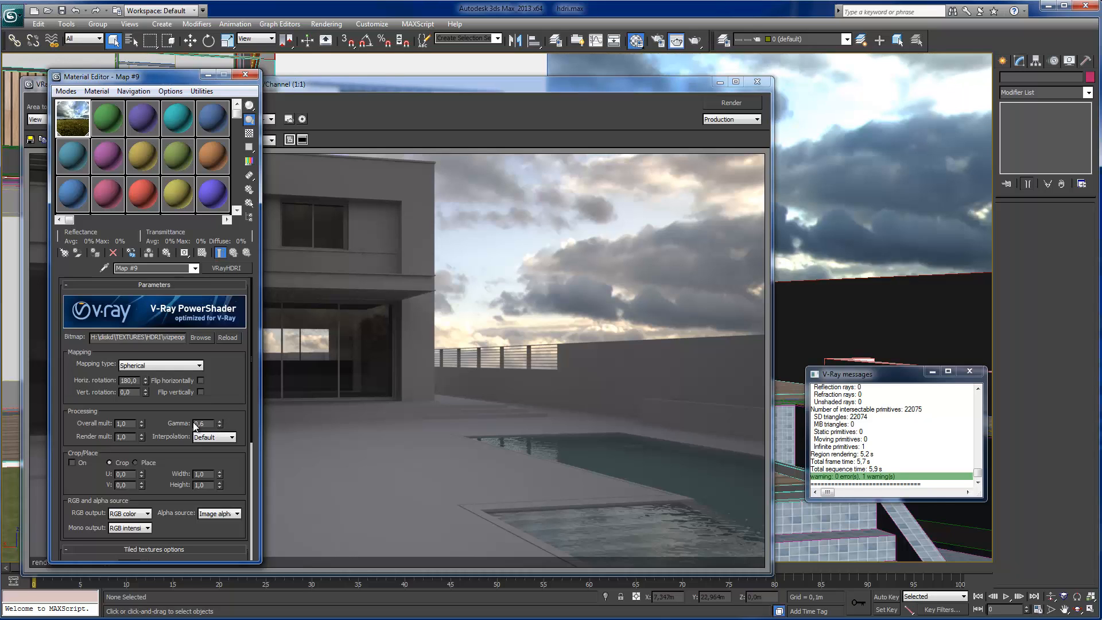
left_click(731, 104)
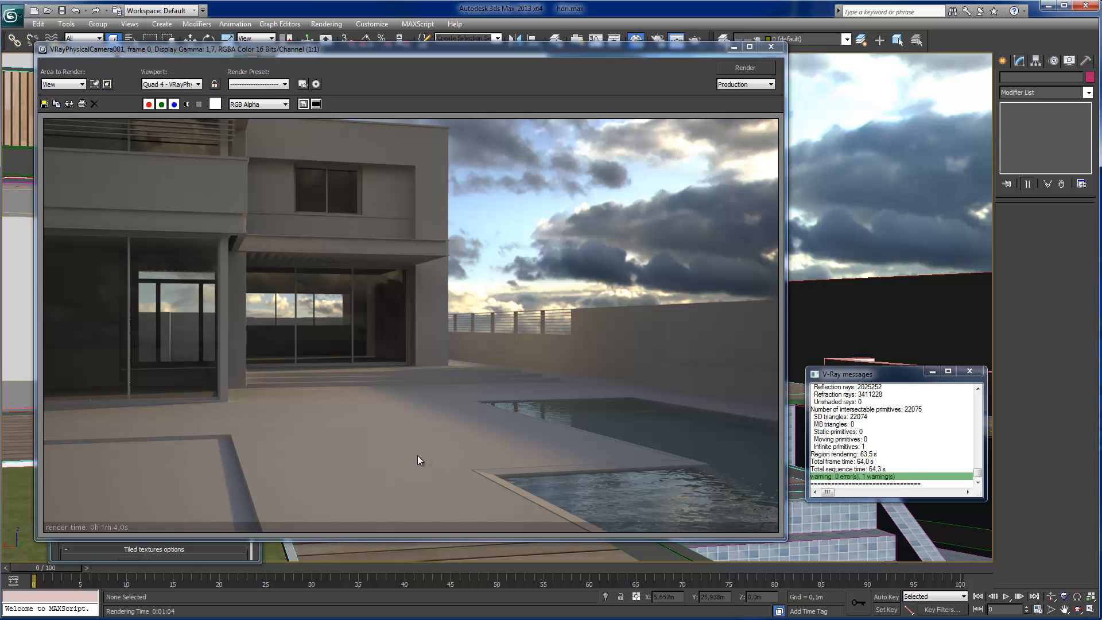
- Set the VRayHDRI map's overall multiplier to 1.6 and close the Material Editor
key("m")
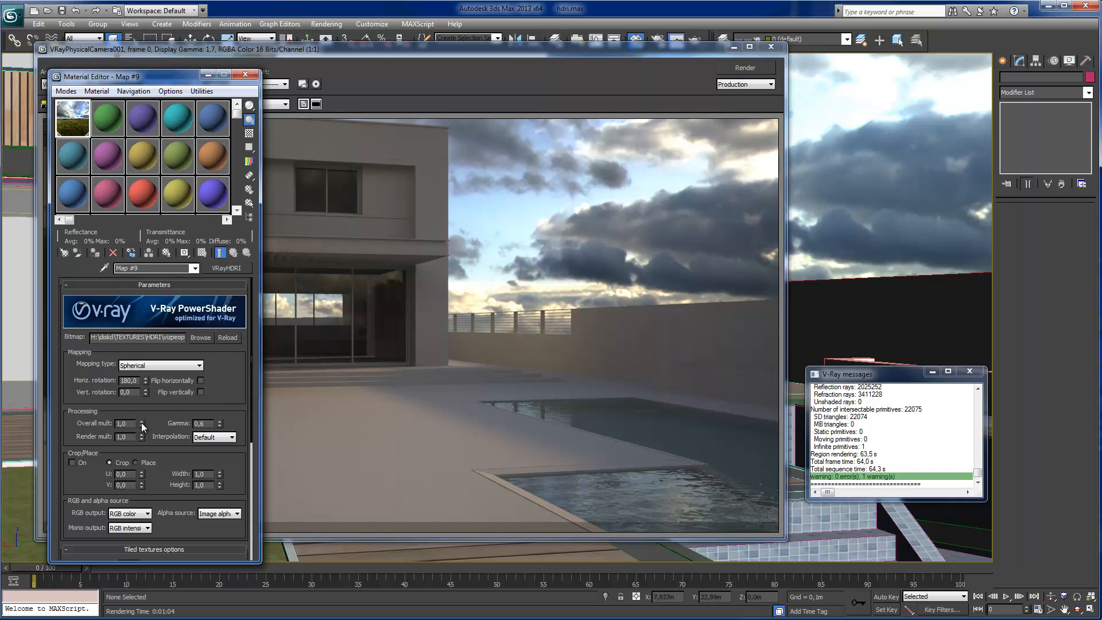
left_click_drag(141, 422, 146, 419)
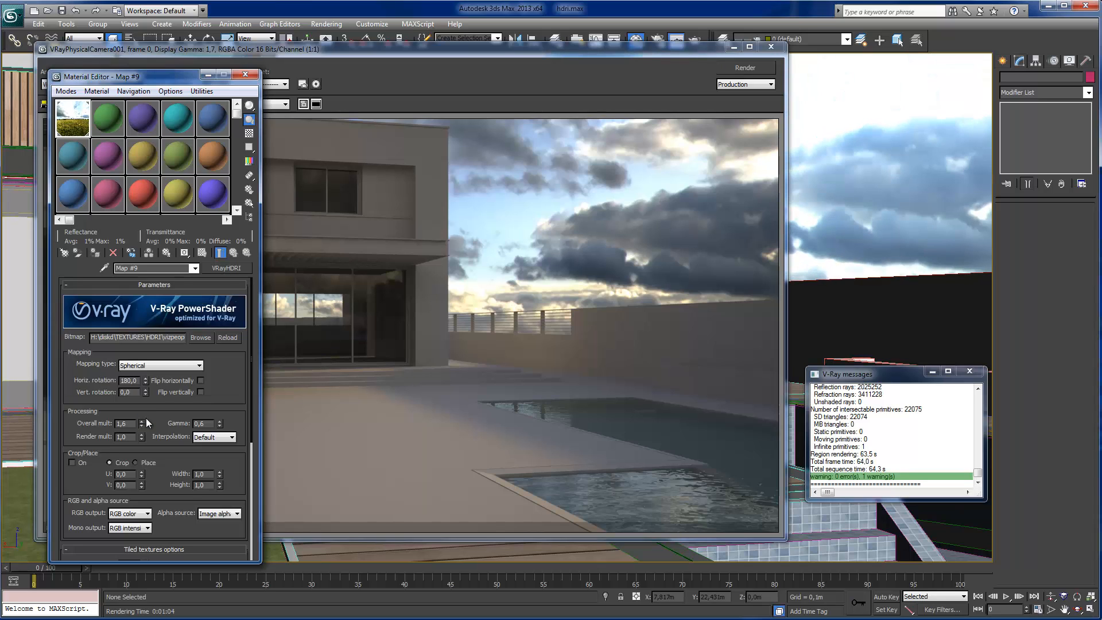
left_click(245, 75)
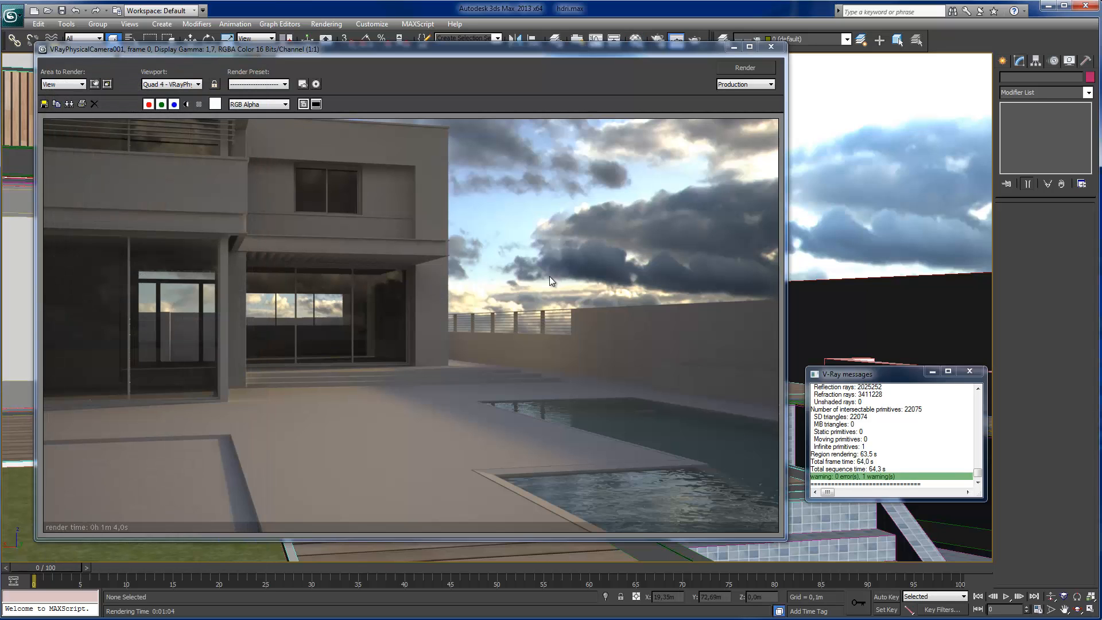
- Enable Store with irradiance map on the dome light and render the camera view
left_click(734, 47)
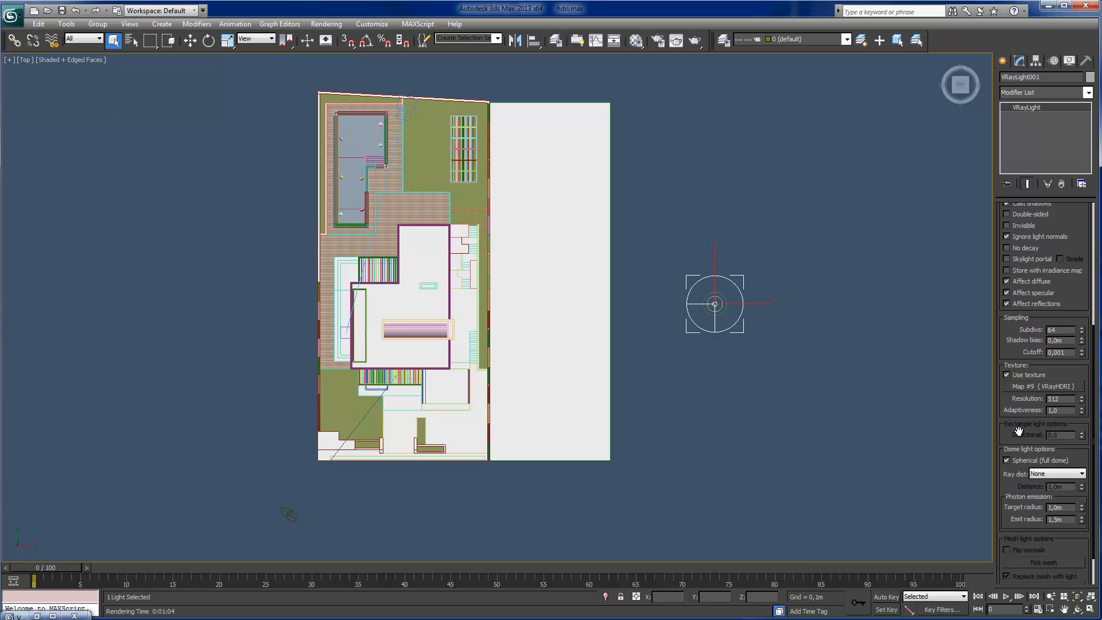
left_click_drag(1035, 330, 1041, 386)
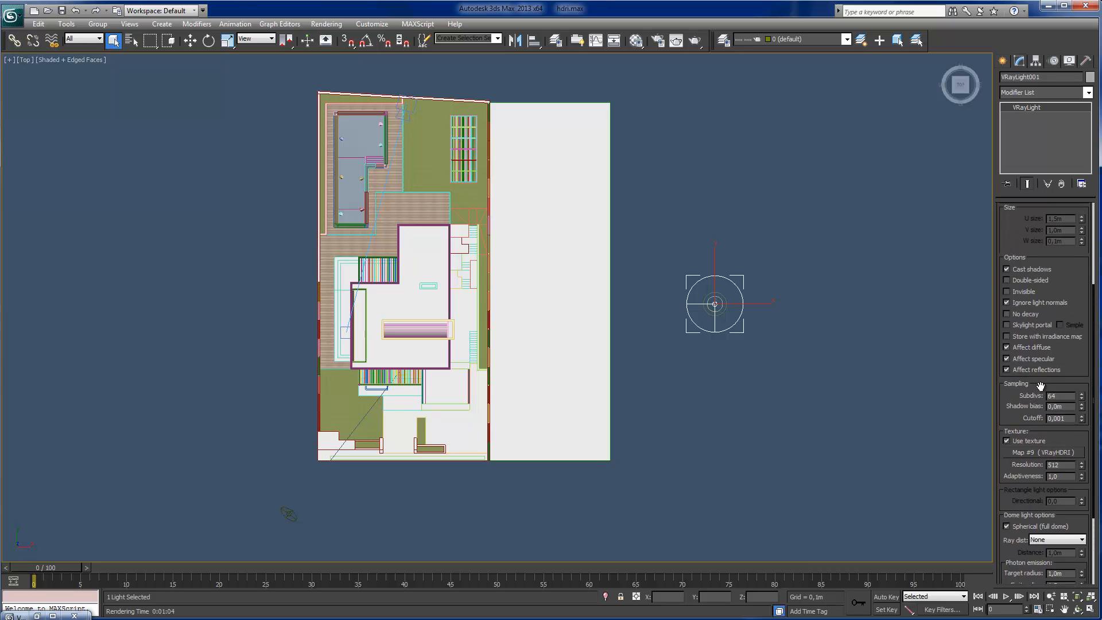
left_click(1032, 338)
left_click(765, 383)
key("c")
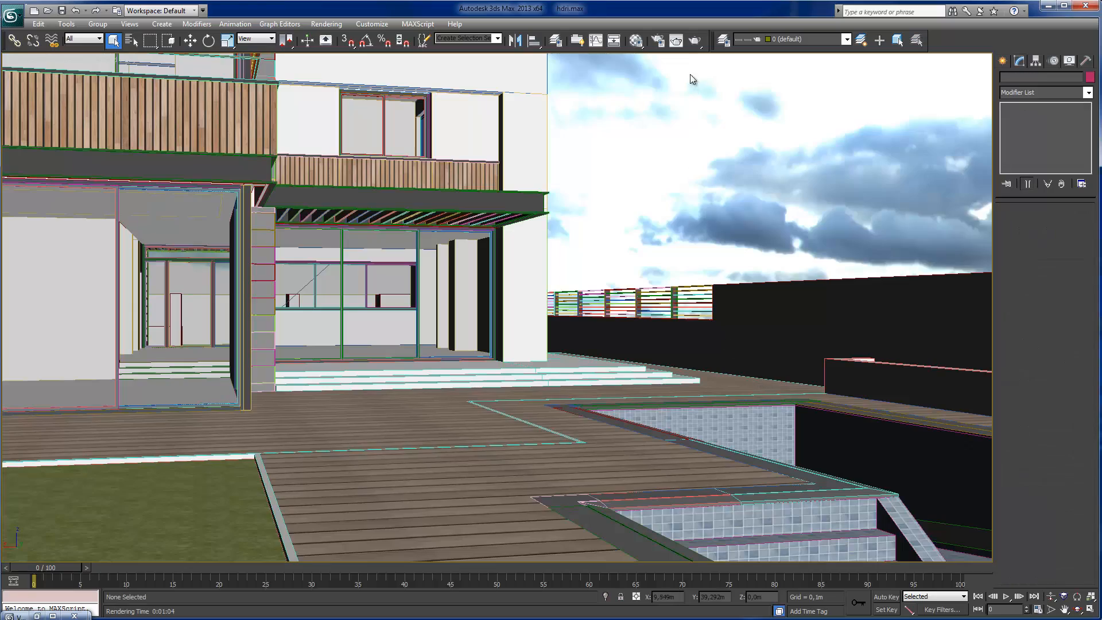
left_click(680, 41)
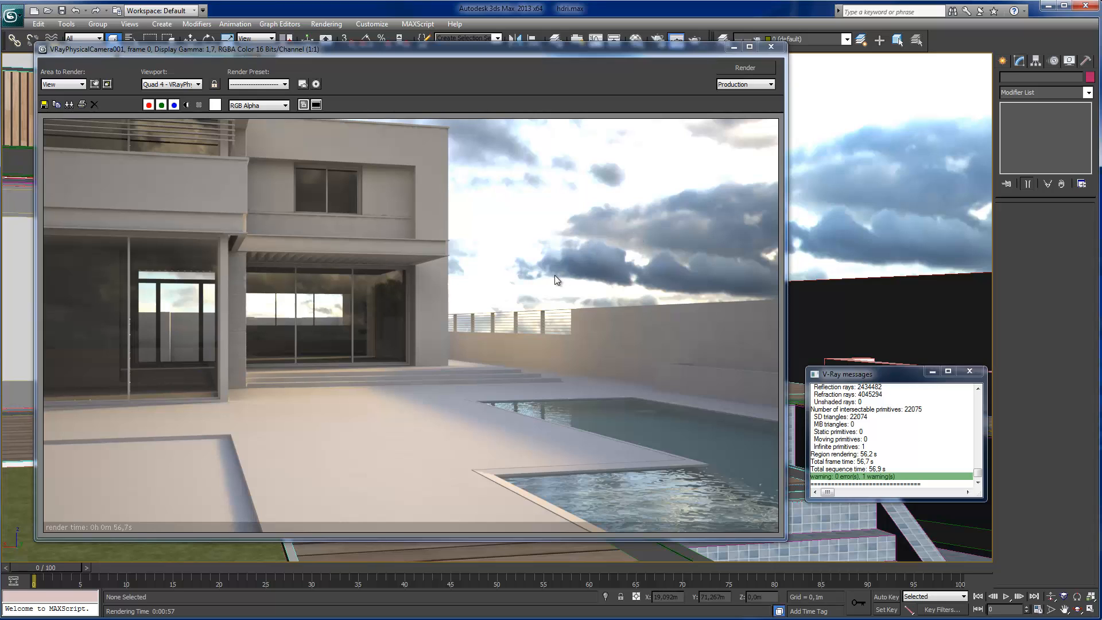
- Clone the dome light beside the original in the top view as one independent copy and close the V-Ray messages window
left_click(778, 48)
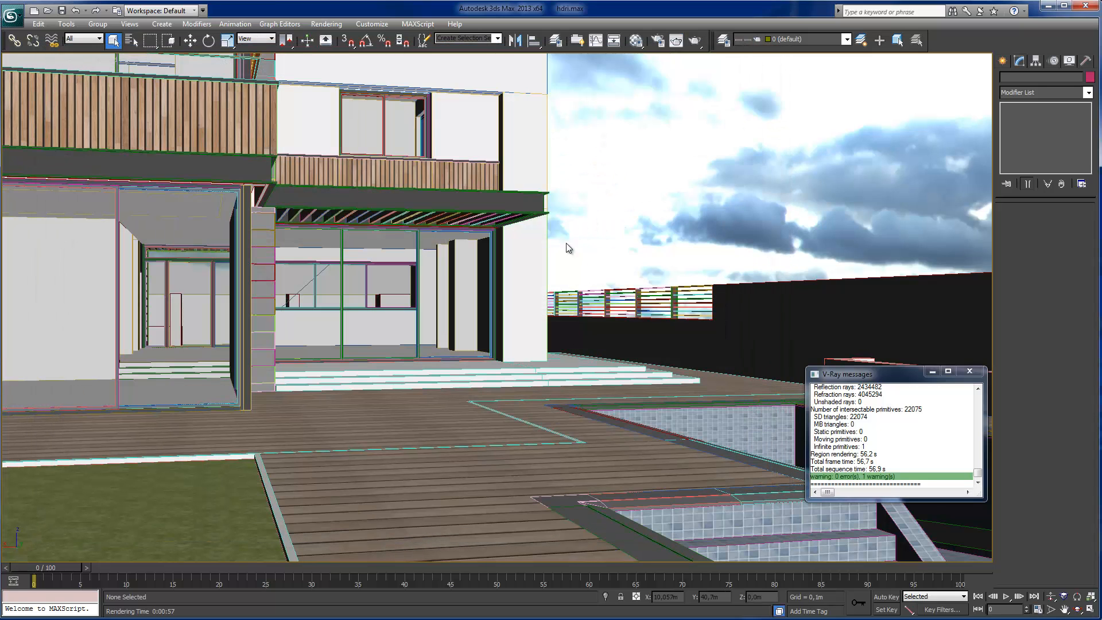
key("t")
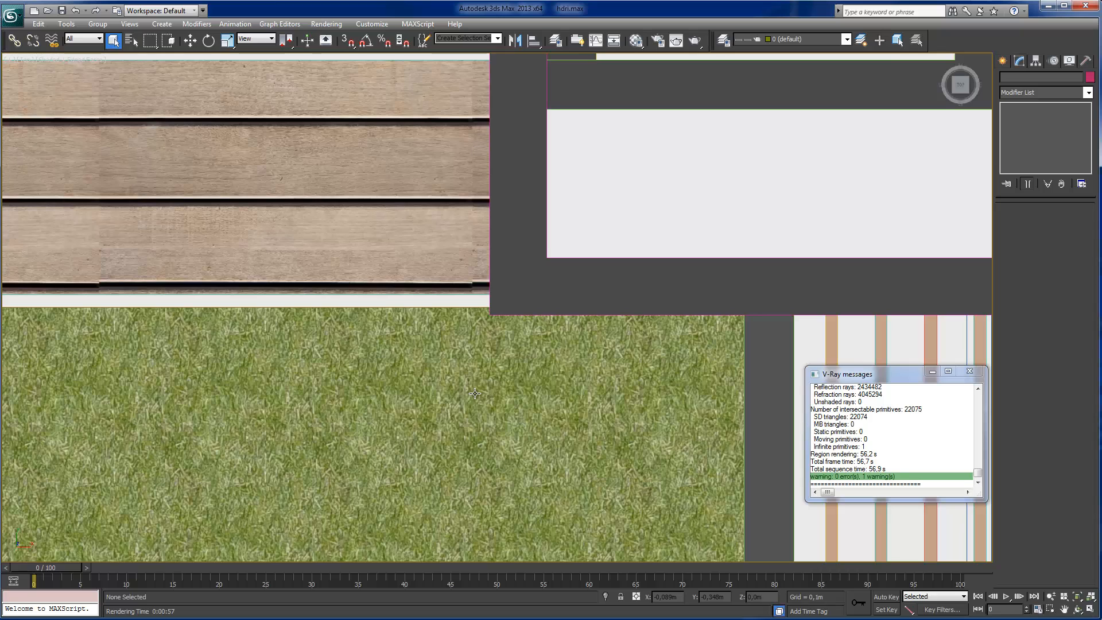
key("z")
left_click(701, 304)
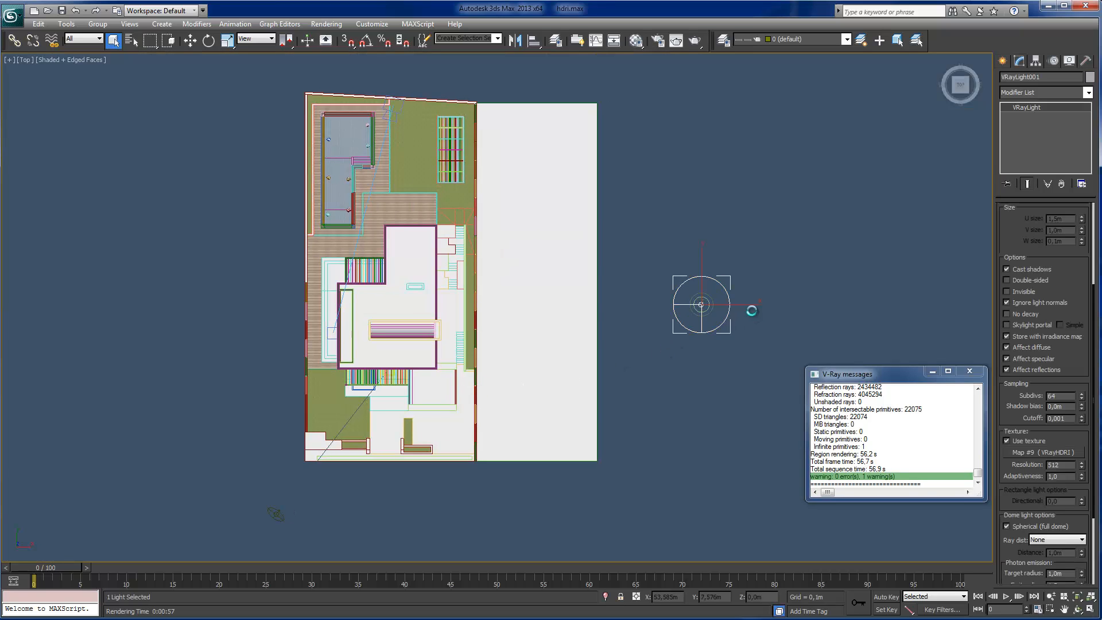
middle_click_drag(750, 310, 480, 307)
key("w")
left_click(190, 40)
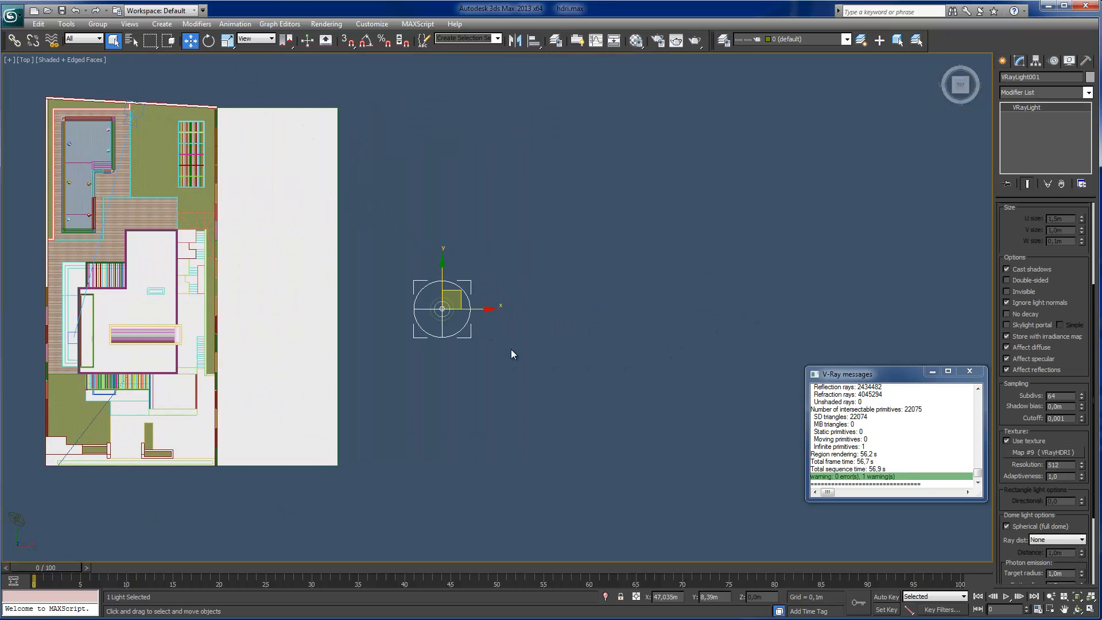
left_click_drag(473, 308, 554, 309, "shift")
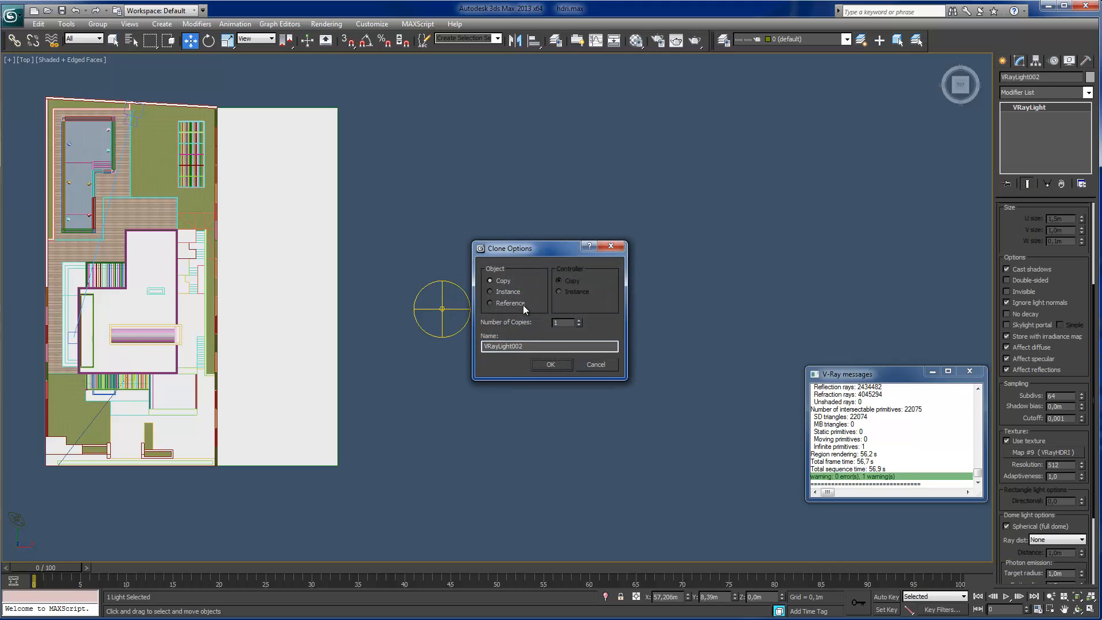
left_click(554, 365)
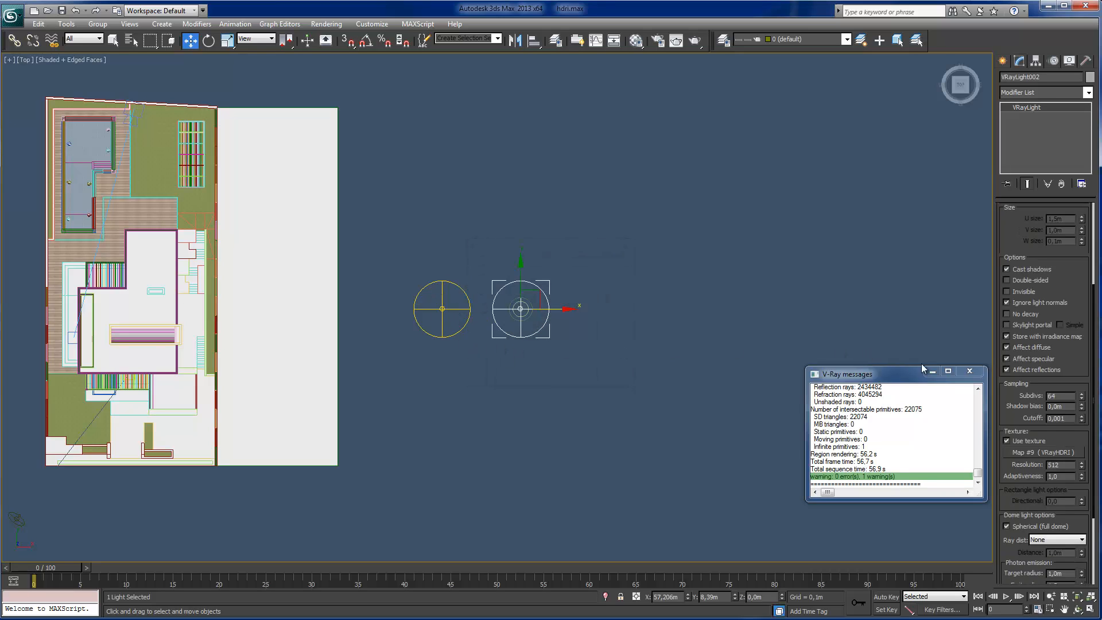
left_click(969, 372)
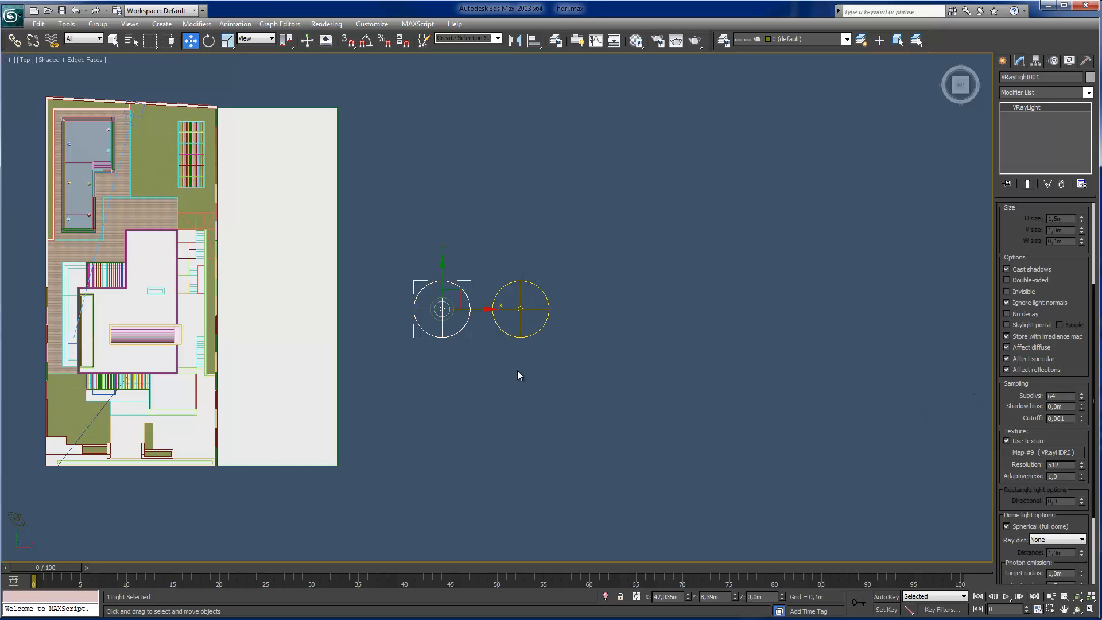
- Make the original dome light invisible and turn off Affect diffuse, Affect specular and Affect reflections on the copied light
left_click(1025, 292)
left_click(540, 309)
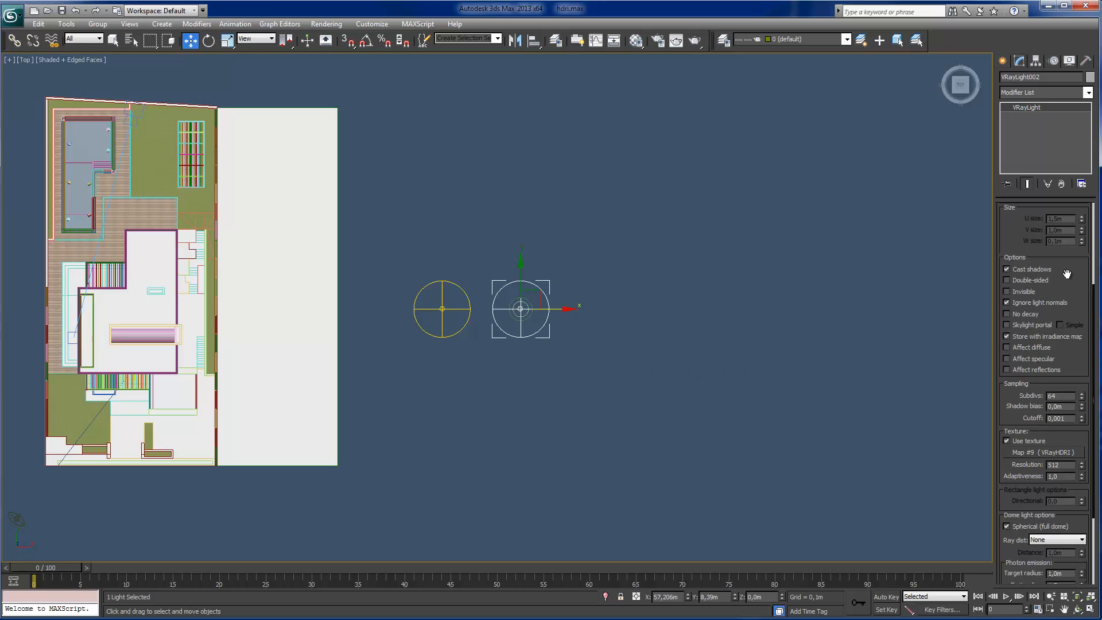
- Change the copied dome light's intensity multiplier and render the camera view again
scroll(1067, 274, "up", 5)
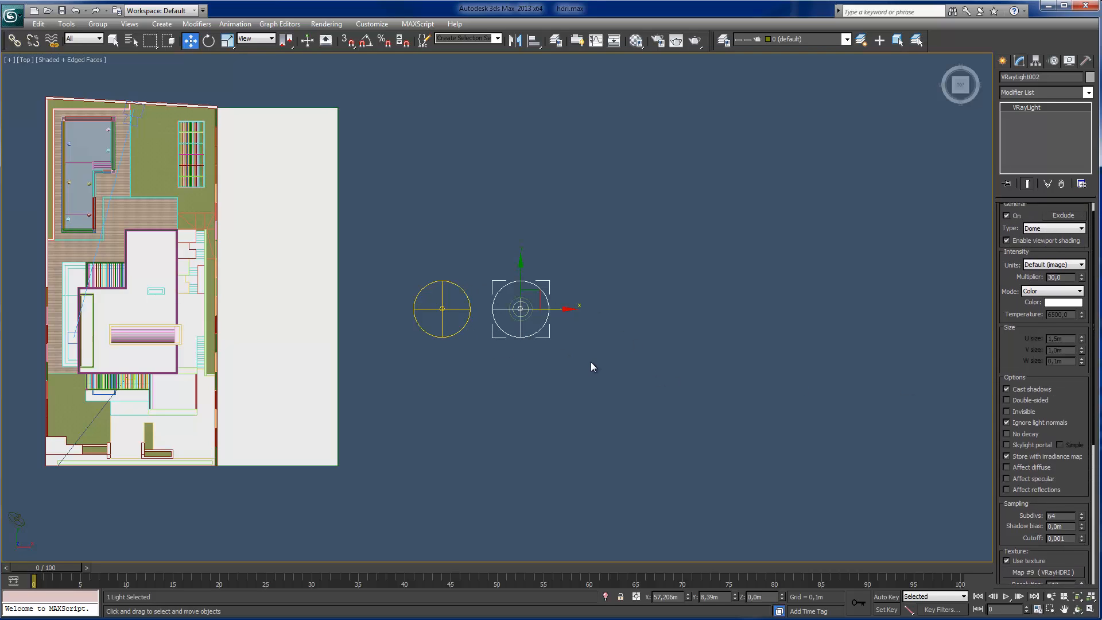
double_click(1059, 278)
left_click(580, 401)
key("c")
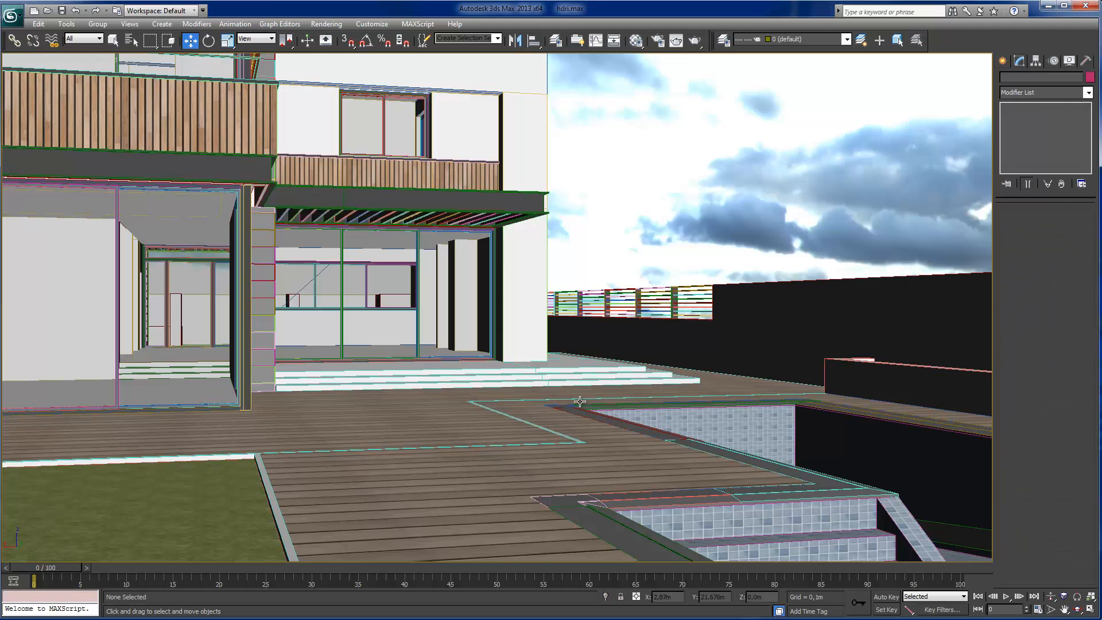
left_click(676, 40)
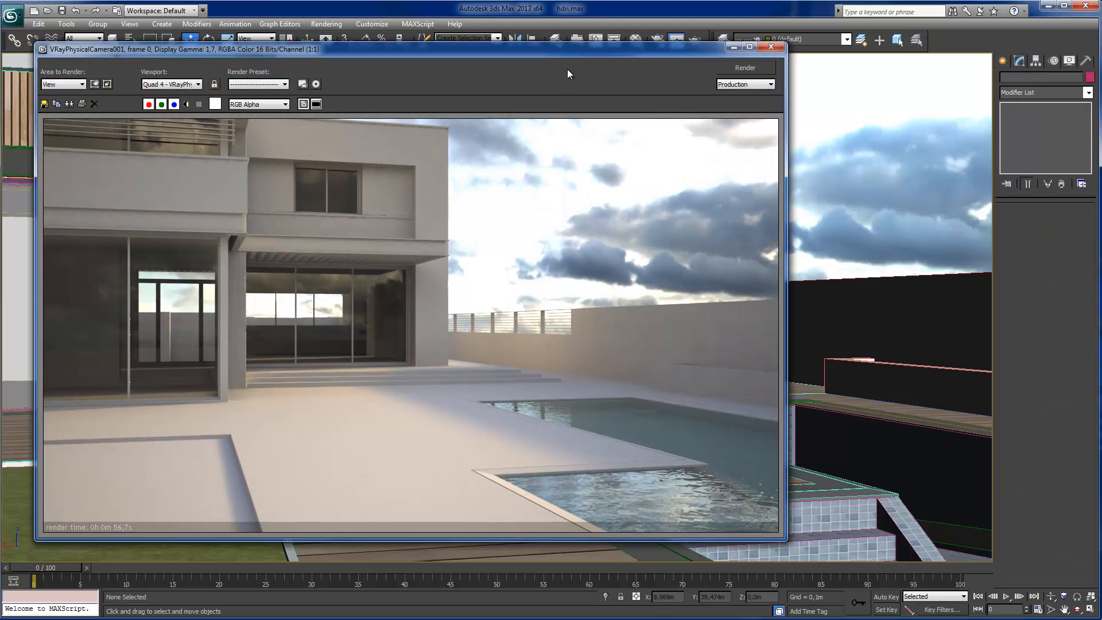
- Place the cloned earlier render beside the new one and compare their sky brightness and lighting
left_click_drag(574, 52, 812, 60)
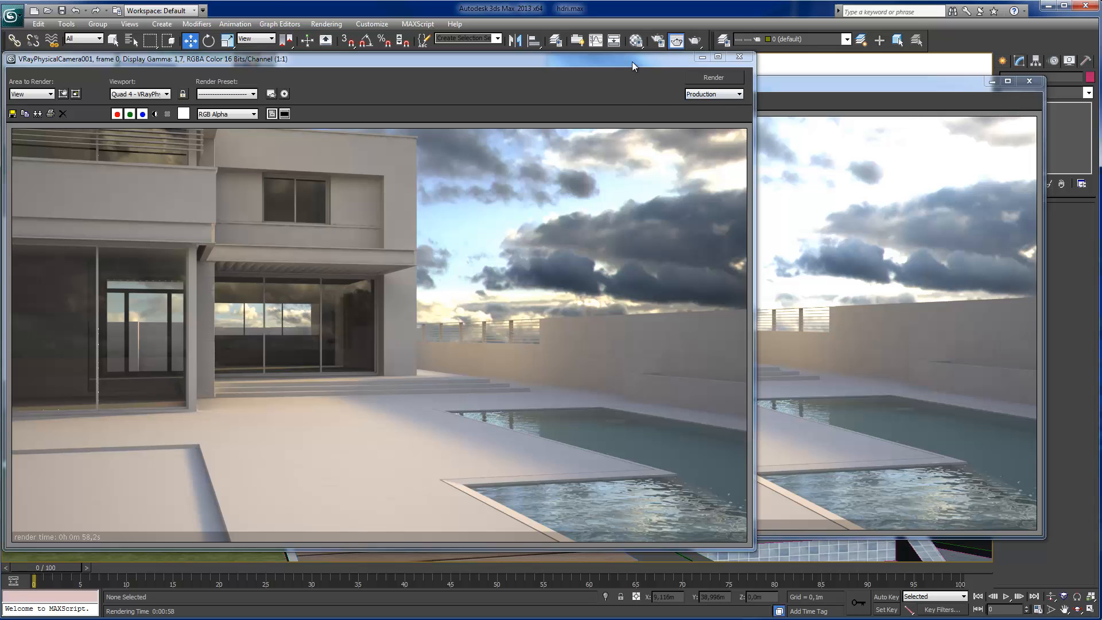
left_click(827, 330)
left_click_drag(654, 86, 711, 83)
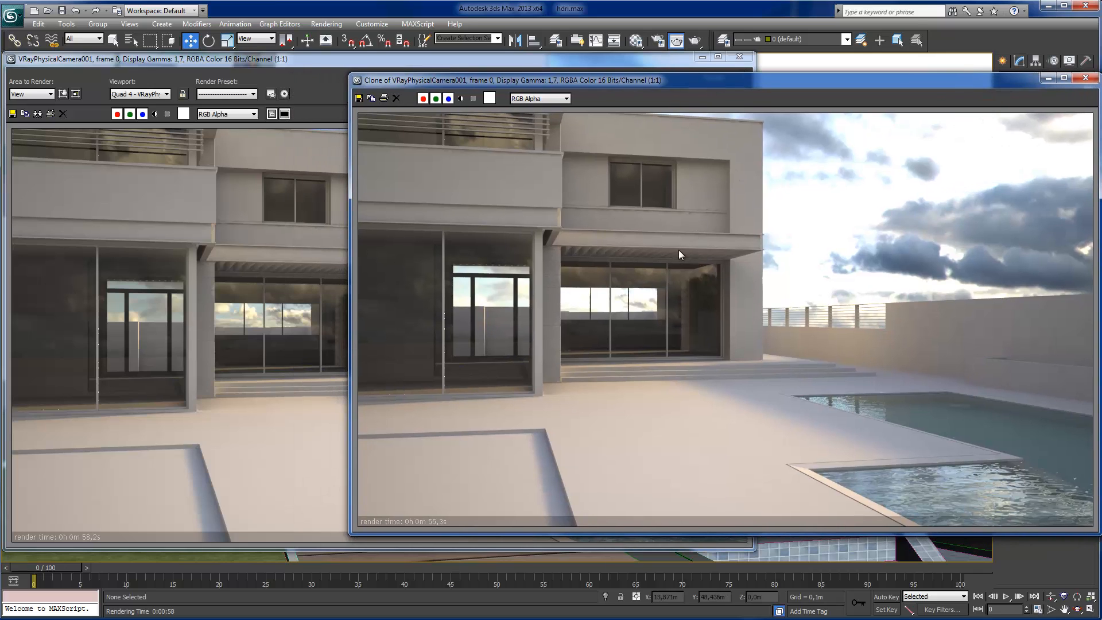
left_click(248, 363)
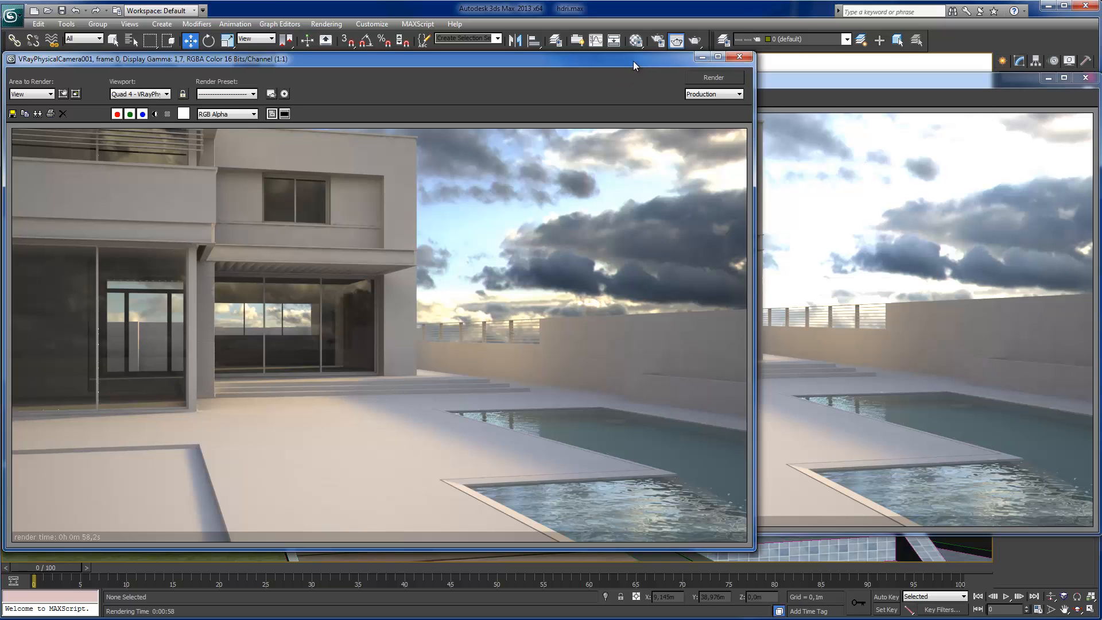
left_click_drag(633, 61, 609, 56)
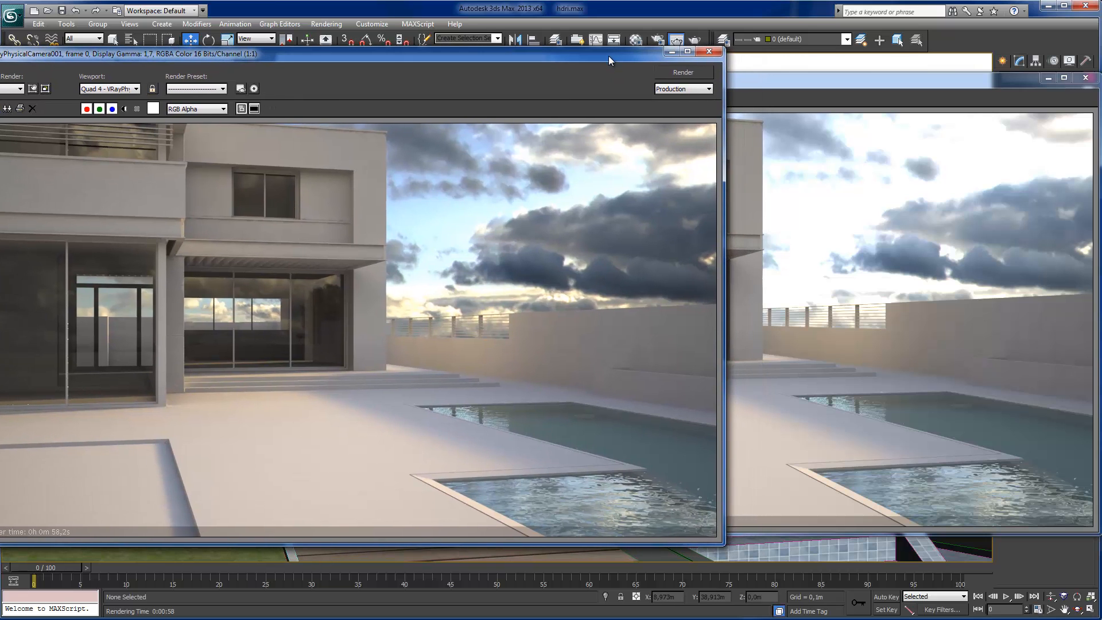
left_click(822, 328)
left_click(271, 252)
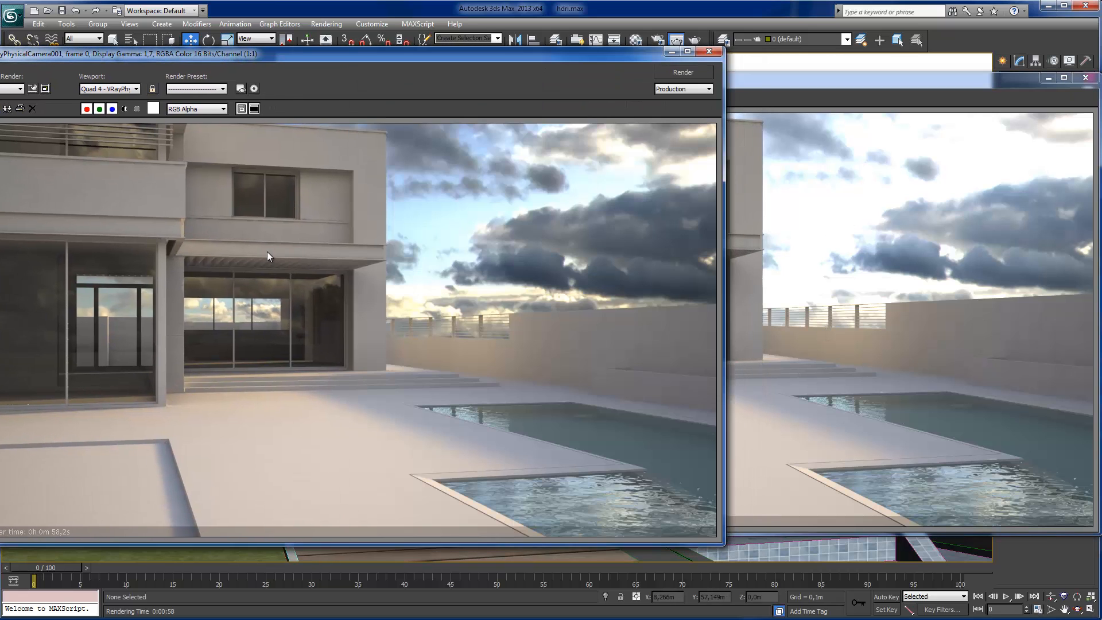